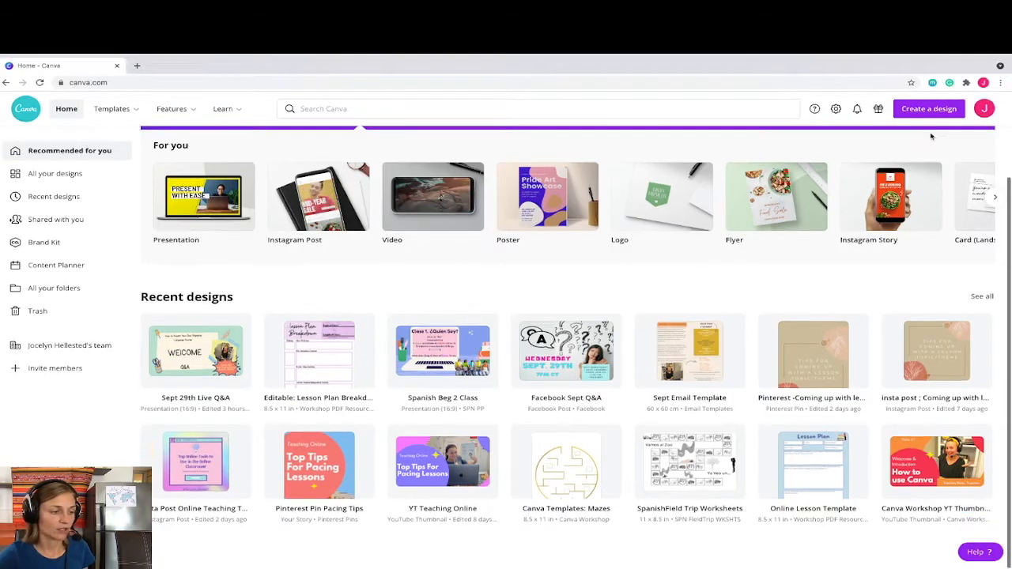
# - Create a new custom-size design 8.5 in wide and 11 in high
pyautogui.click(923, 110)
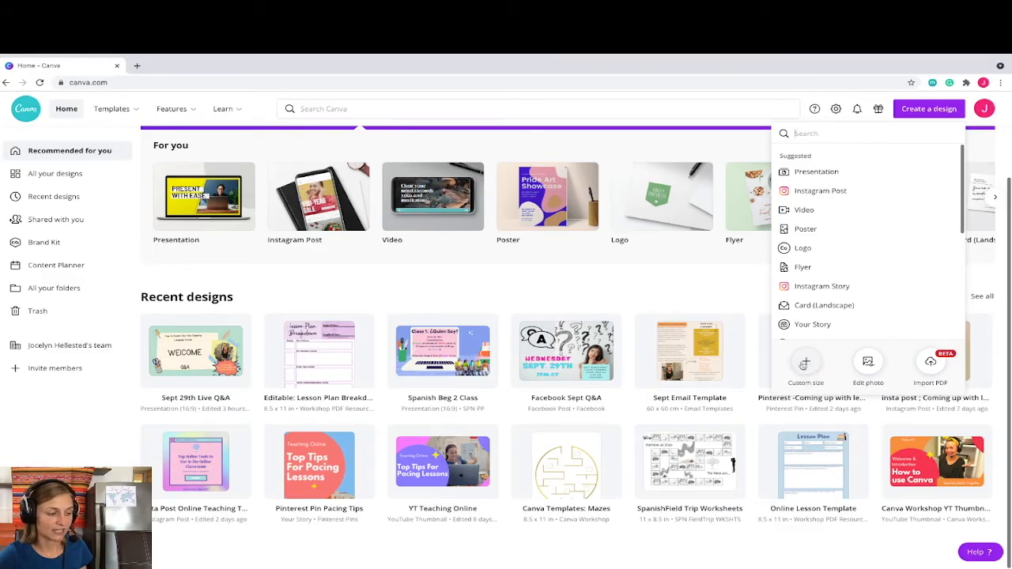
pyautogui.click(805, 362)
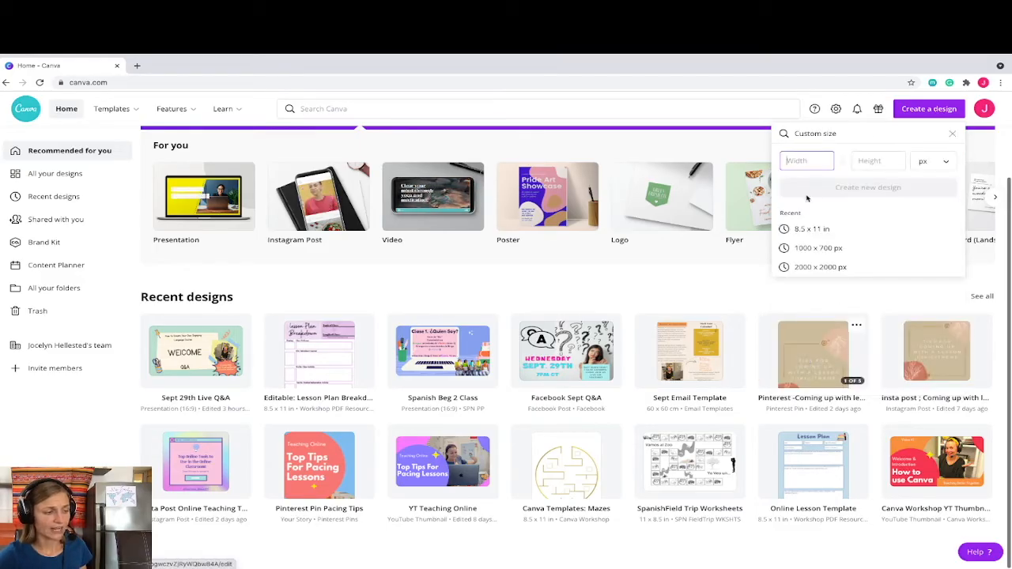
pyautogui.click(940, 163)
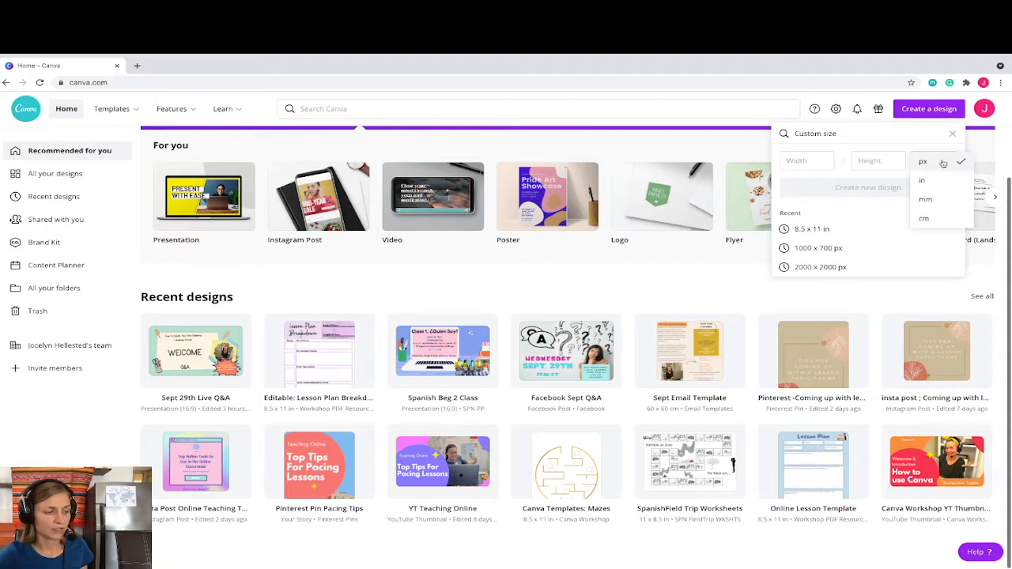
pyautogui.click(944, 182)
pyautogui.click(793, 161)
pyautogui.write('8.5')
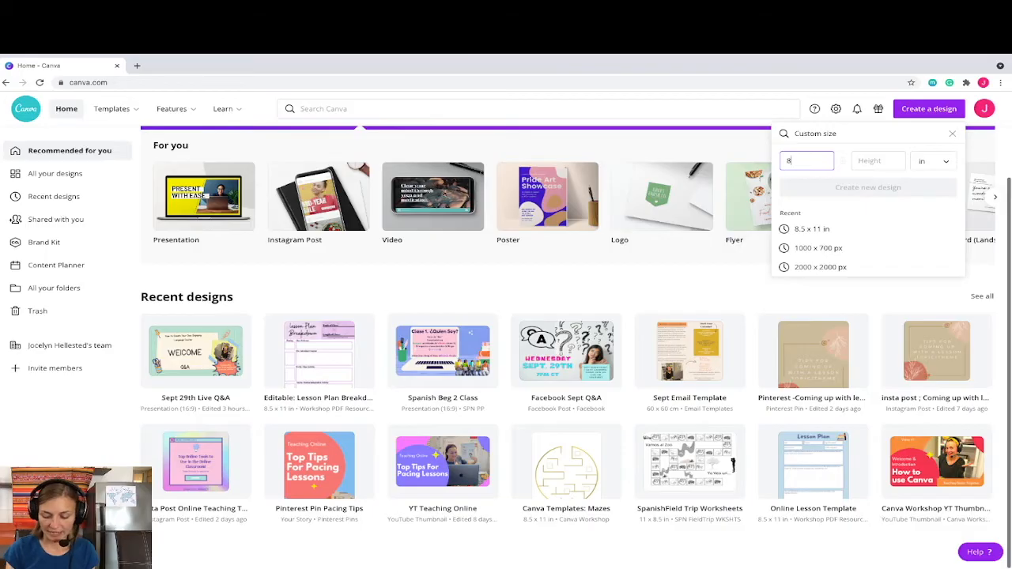
pyautogui.click(877, 161)
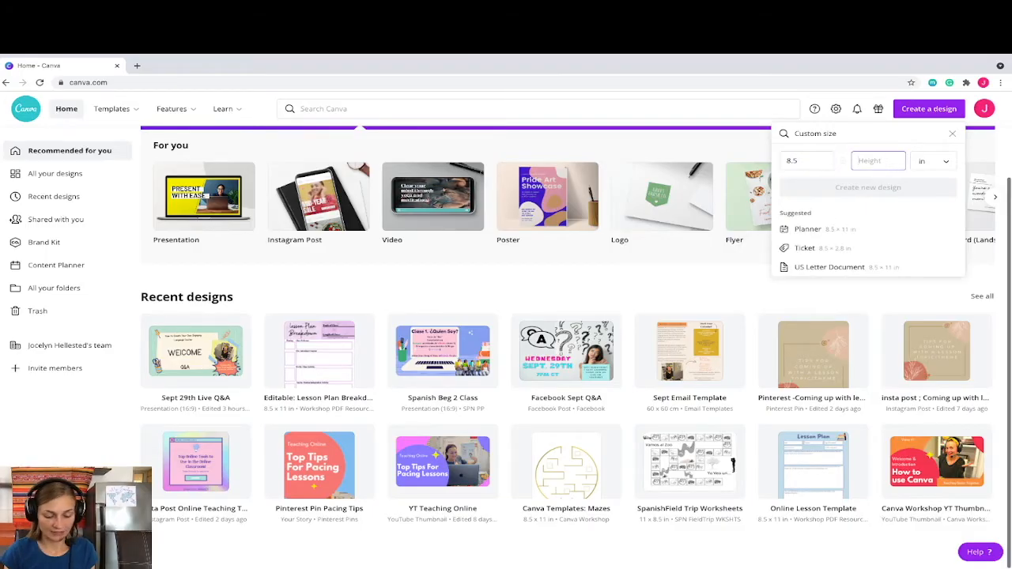
pyautogui.write('11')
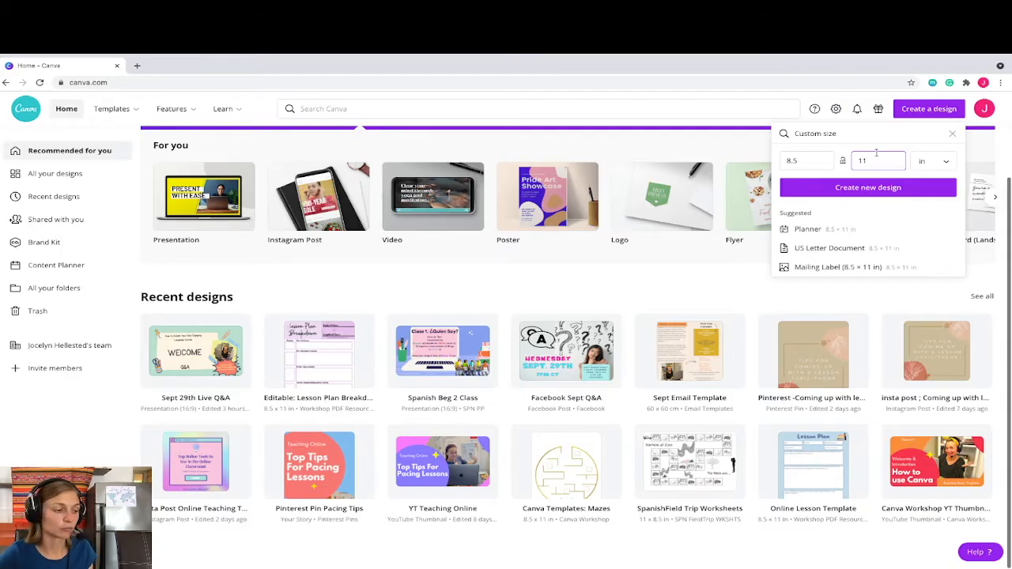
pyautogui.click(863, 190)
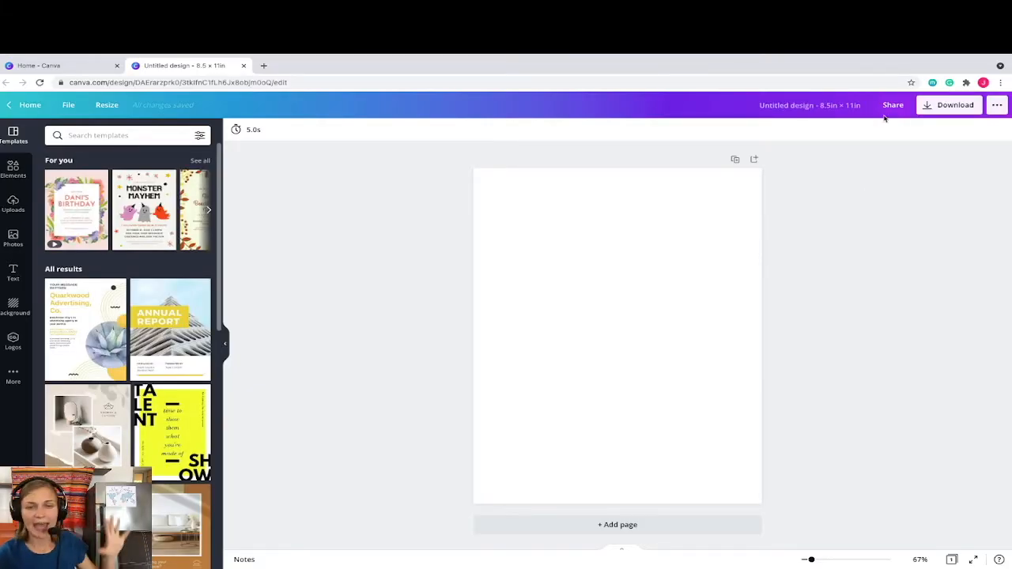
# - Name the design "Board Game Example"
pyautogui.click(824, 108)
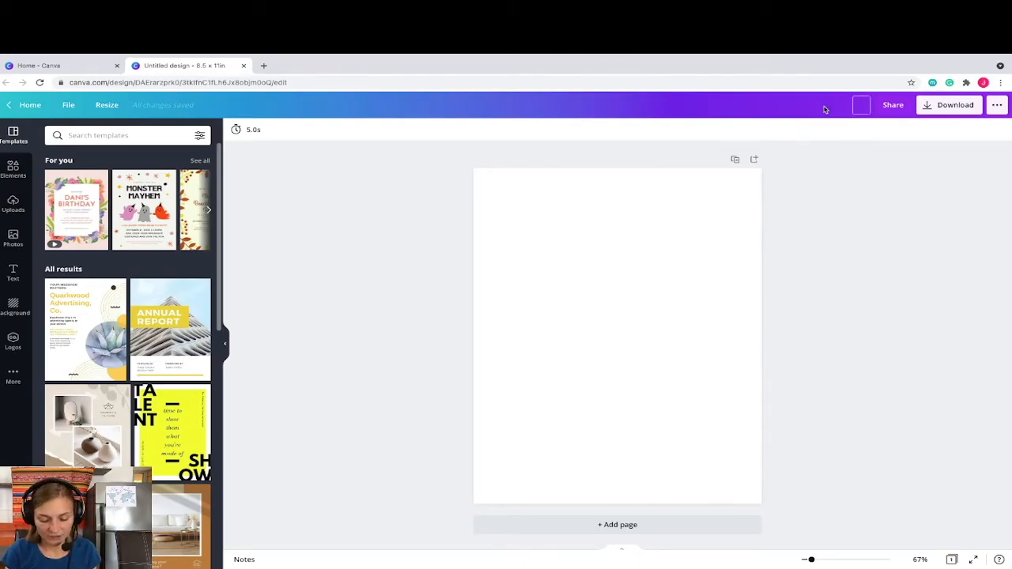
pyautogui.write('Board Game Example')
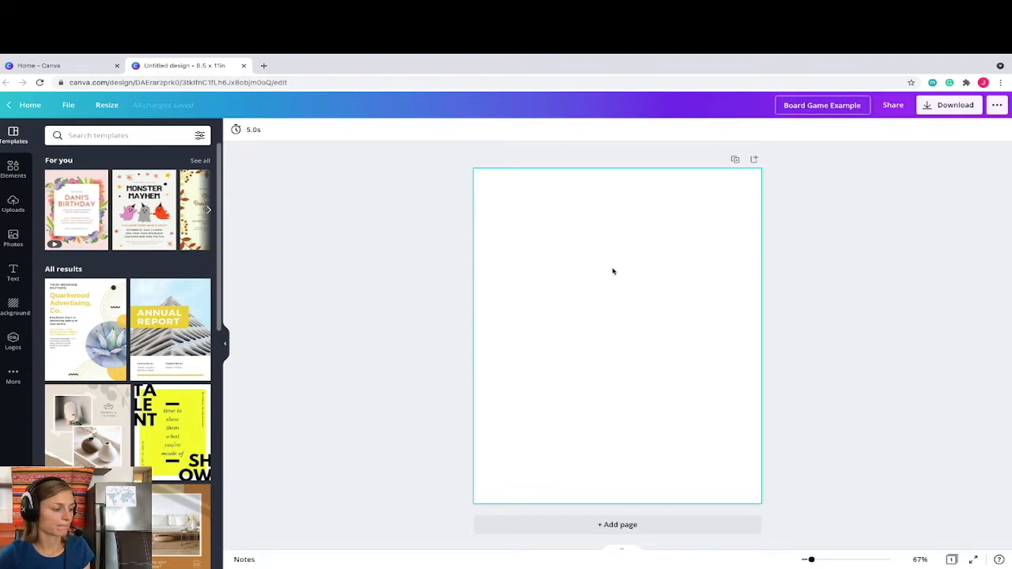
pyautogui.click(395, 200)
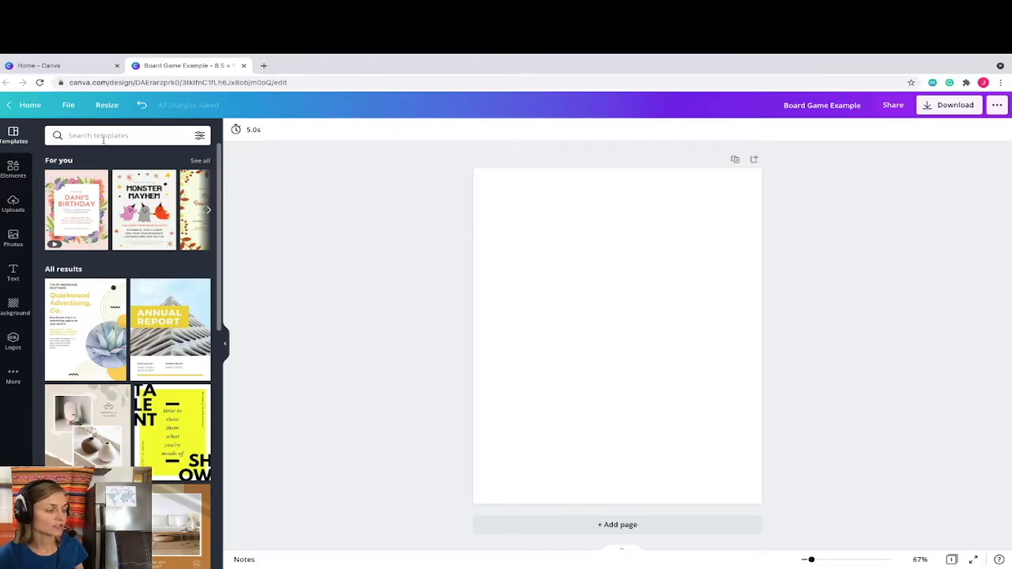
# - Search the elements for "square" and add the sharp-cornered outlined square to the page
pyautogui.click(13, 170)
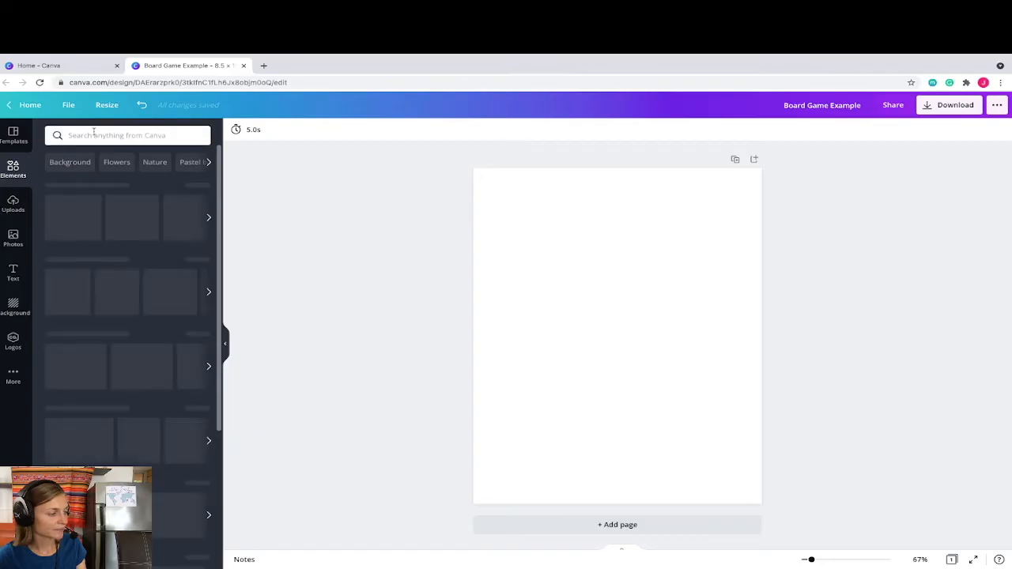
pyautogui.click(94, 134)
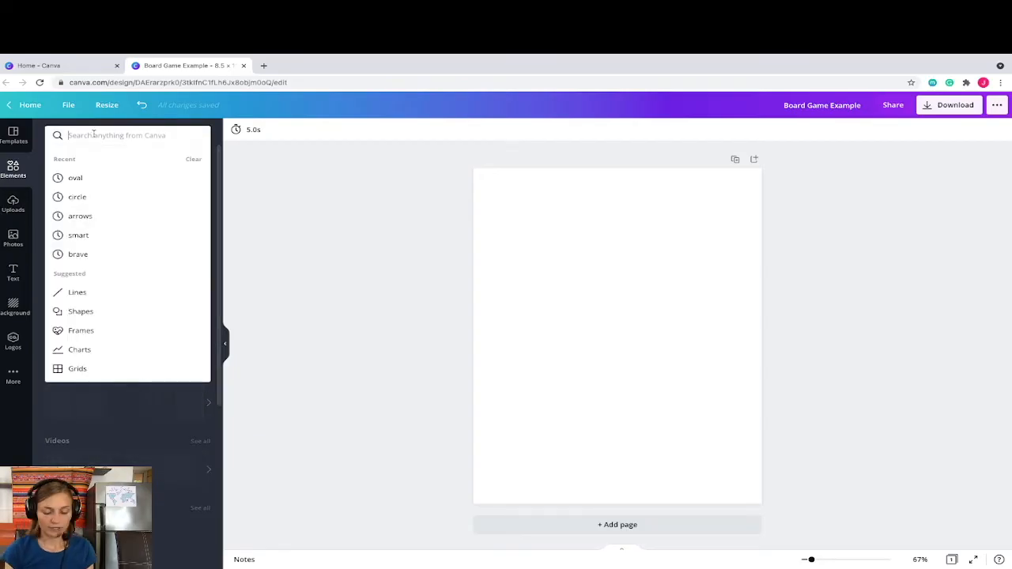
pyautogui.write('square')
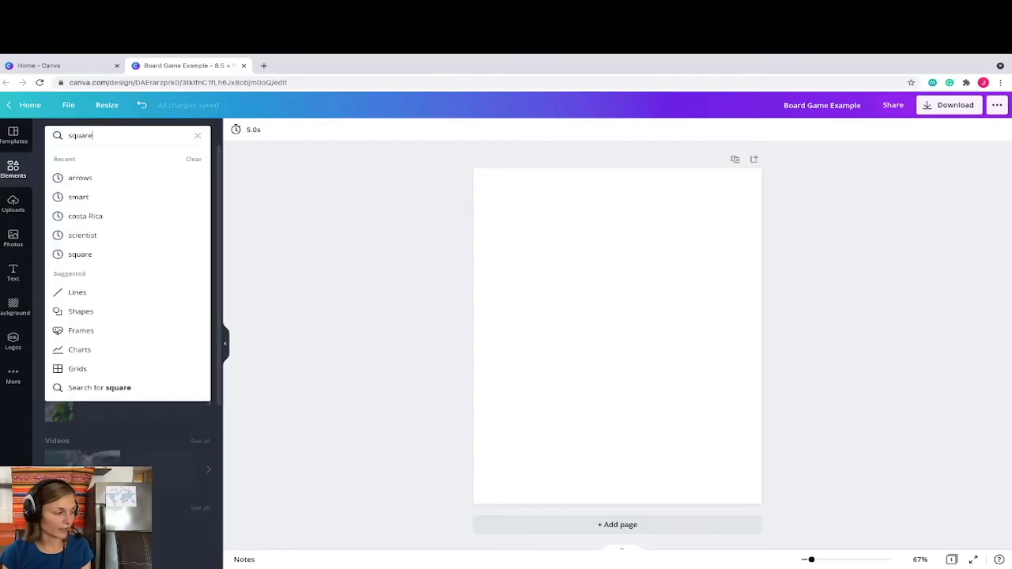
pyautogui.press('Return')
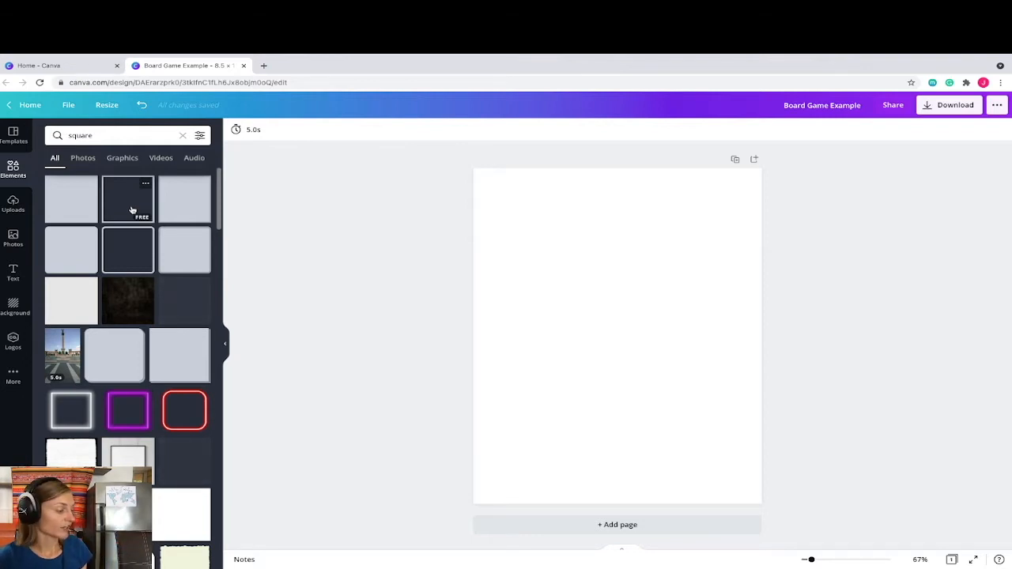
pyautogui.click(132, 210)
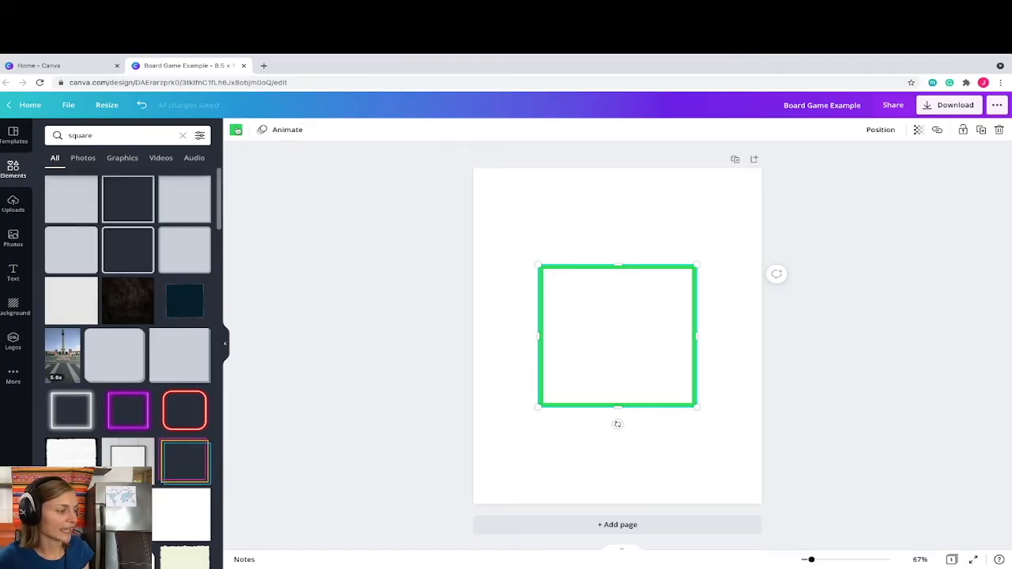
# - Recolour the square's outline to the dark grey default colour
pyautogui.click(235, 129)
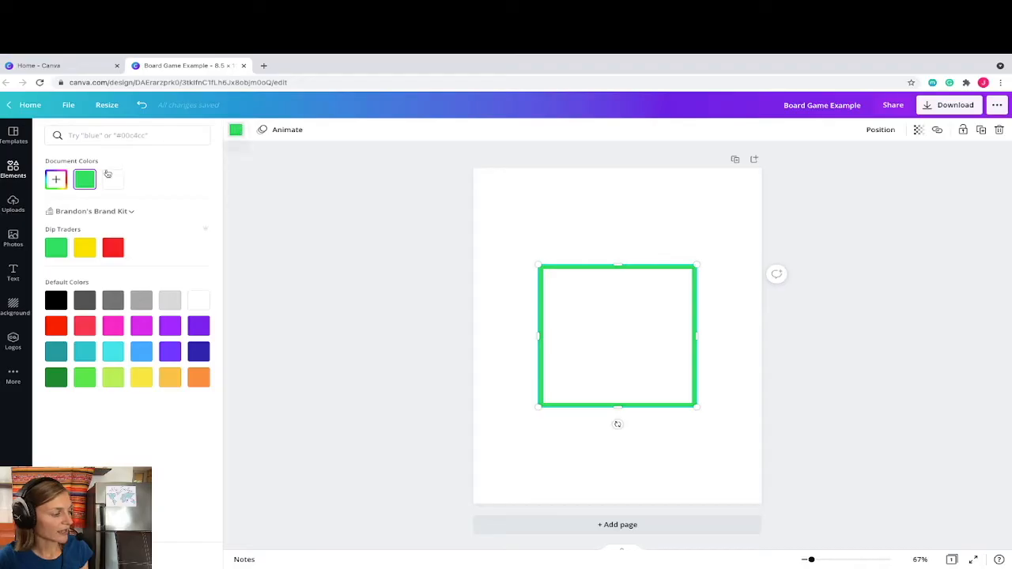
pyautogui.click(57, 303)
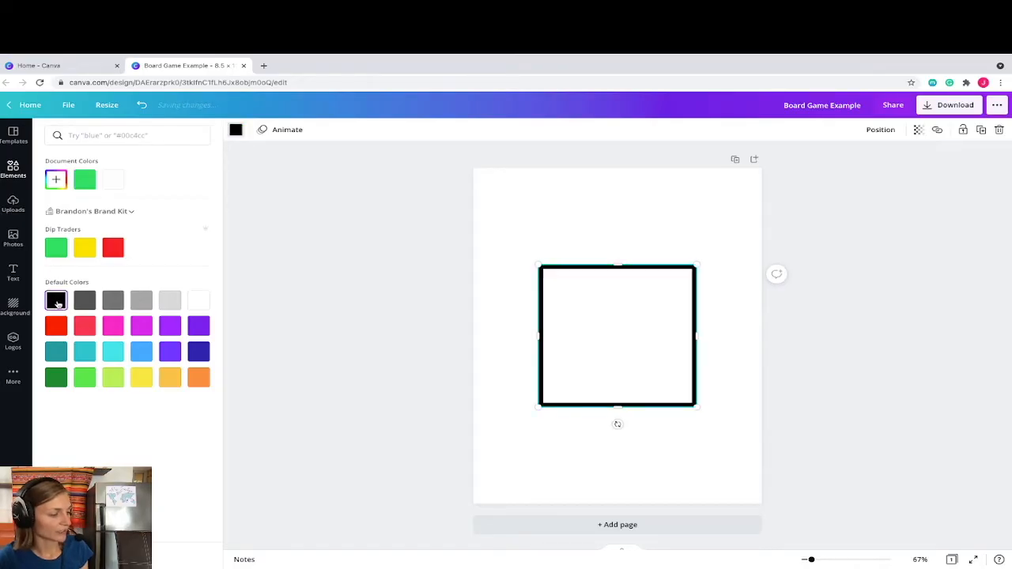
pyautogui.click(81, 302)
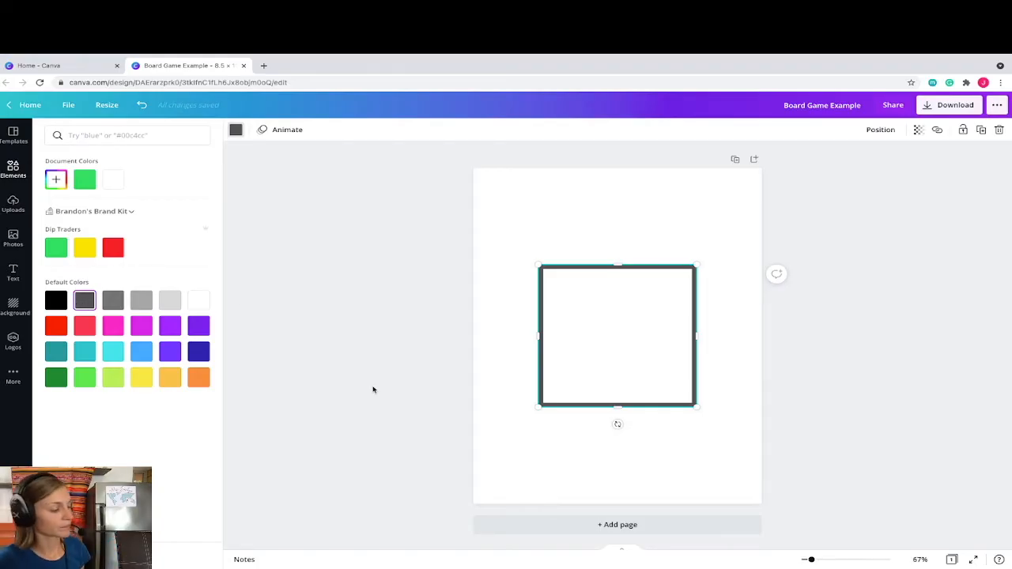
pyautogui.click(529, 442)
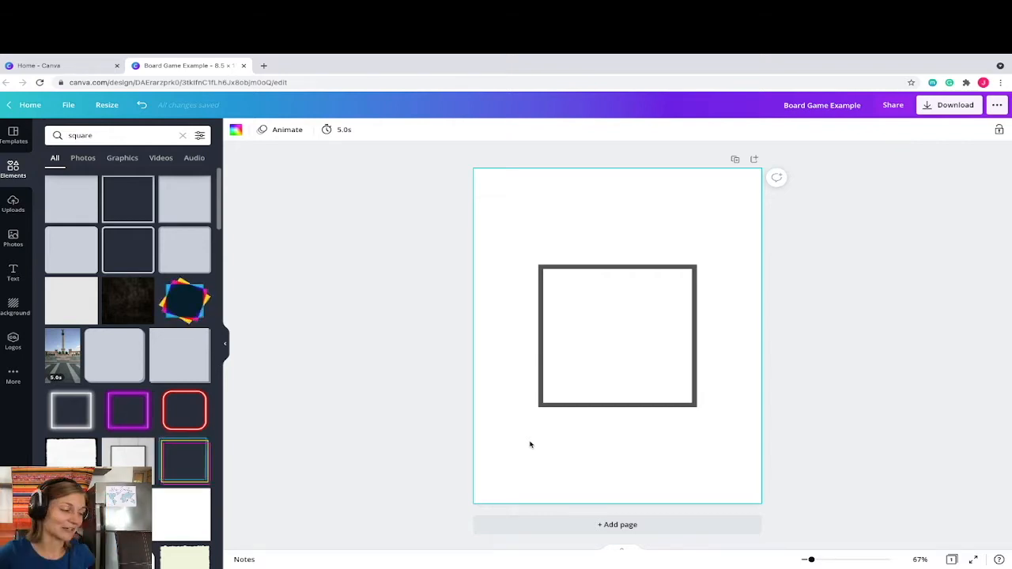
# - Shrink the square to about a third of its width and place it near the page's upper-left corner
pyautogui.click(562, 397)
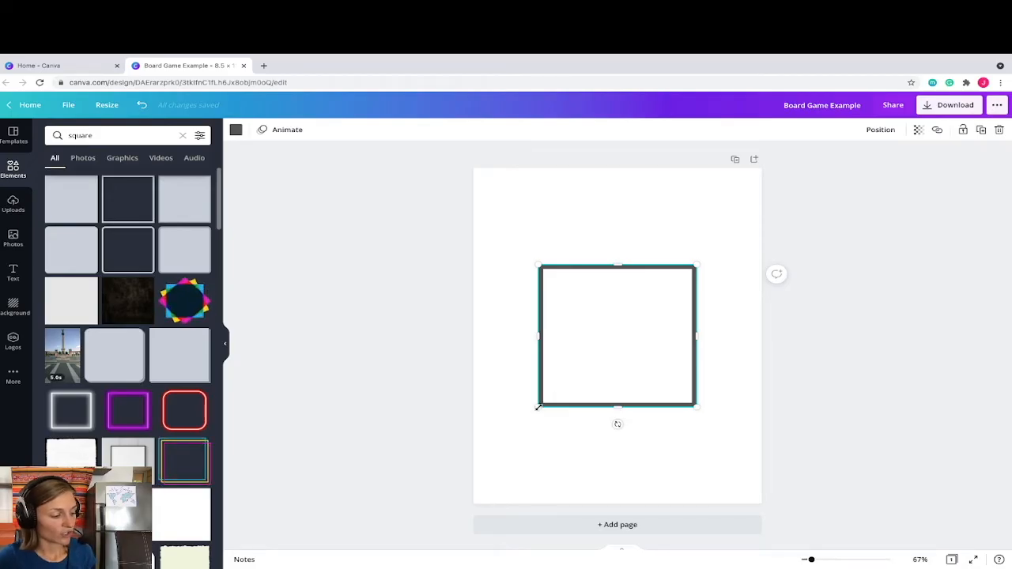
pyautogui.moveTo(537, 407); pyautogui.dragTo(640, 301)
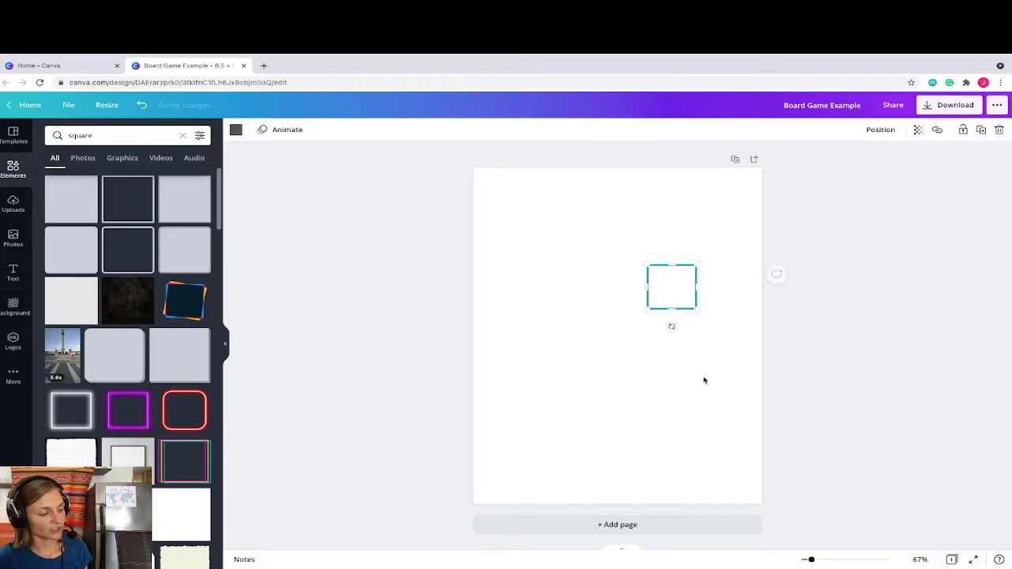
pyautogui.click(703, 380)
pyautogui.click(671, 284)
pyautogui.moveTo(597, 252); pyautogui.dragTo(532, 201)
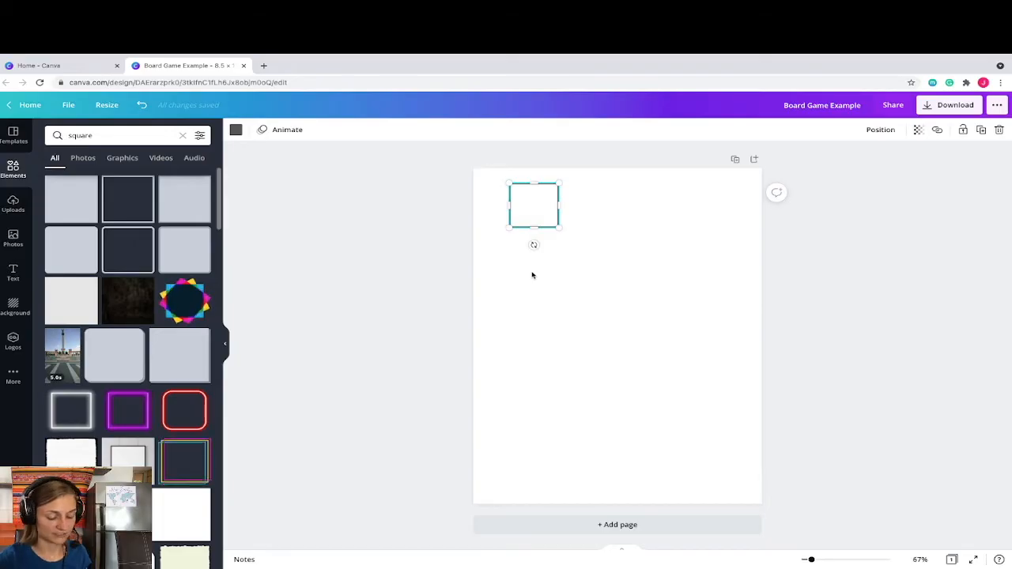
pyautogui.click(532, 275)
# - Copy the small square, paste it, and align the copy edge to edge on the original's right side
pyautogui.click(531, 210)
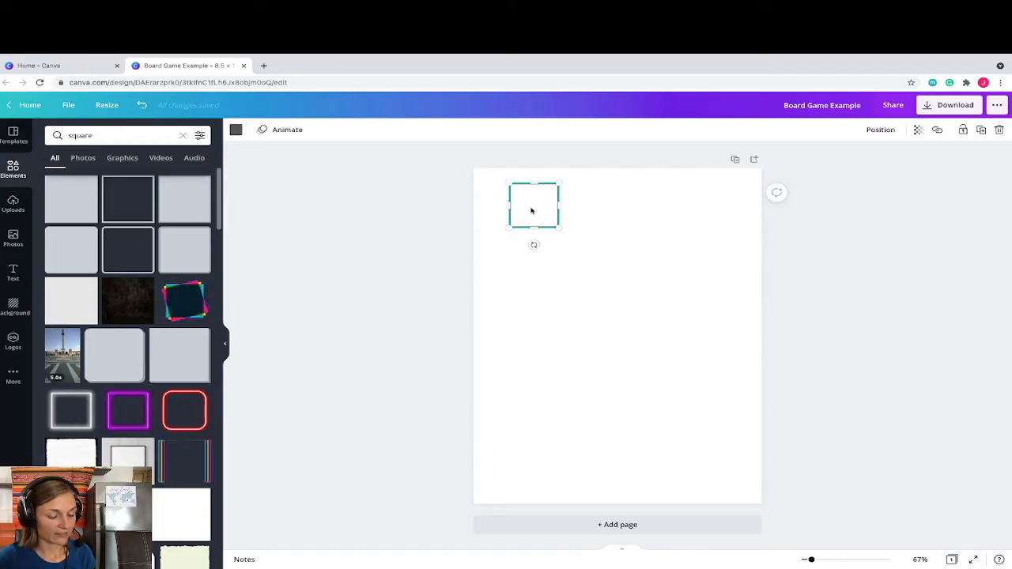
pyautogui.rightClick(531, 210)
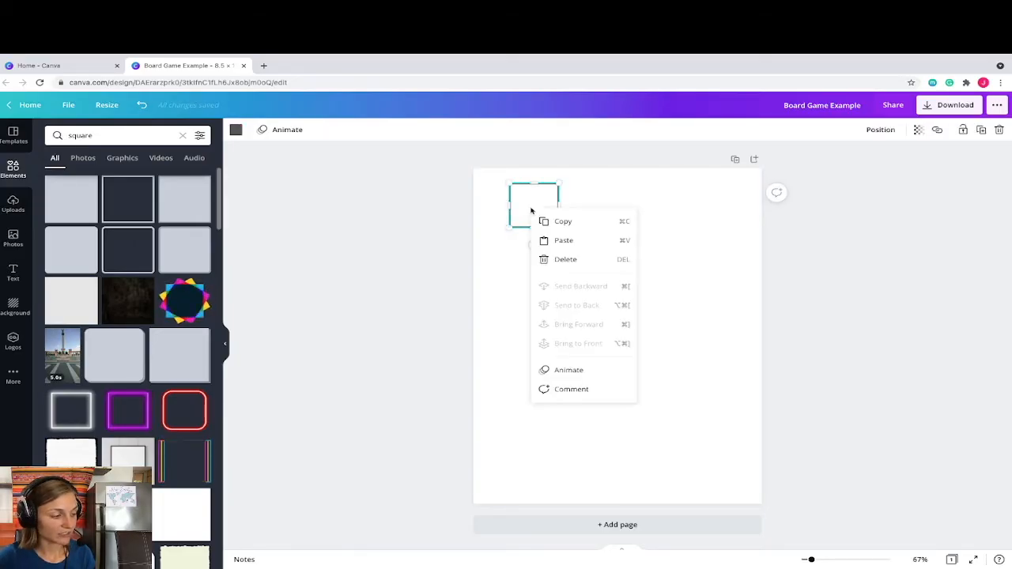
pyautogui.click(595, 223)
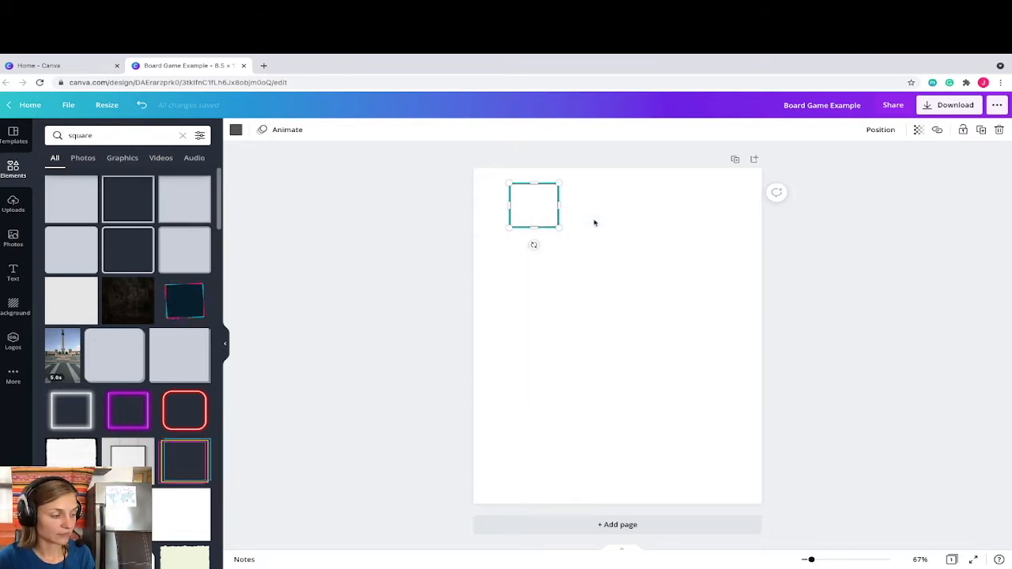
pyautogui.click(590, 228)
pyautogui.rightClick(589, 229)
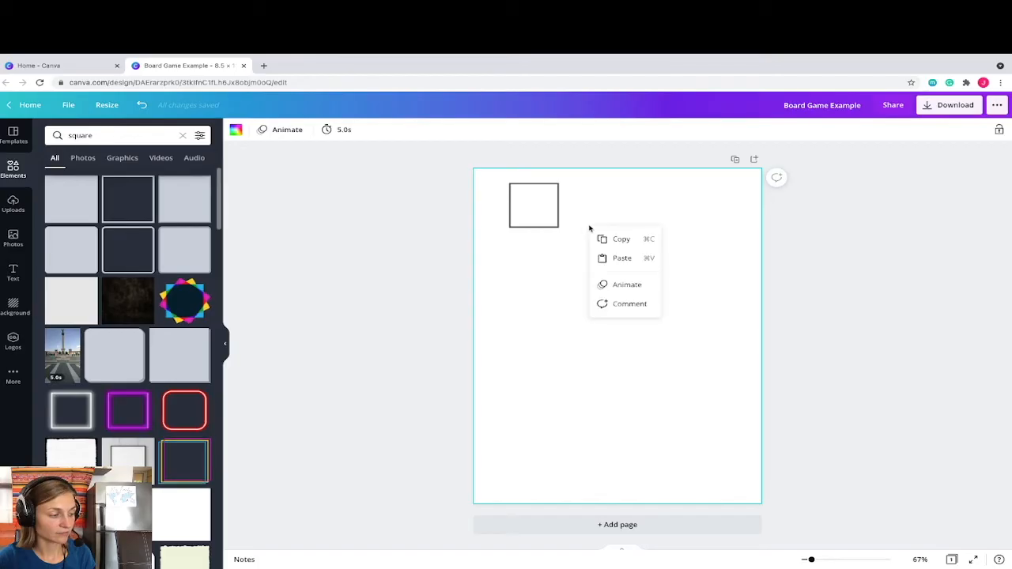
pyautogui.click(621, 258)
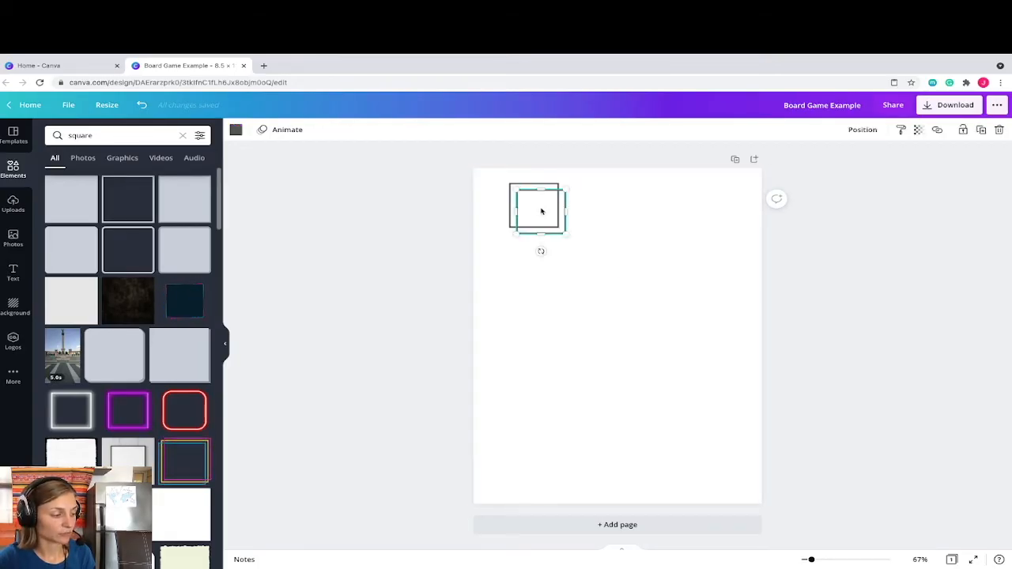
pyautogui.moveTo(560, 207); pyautogui.dragTo(583, 203)
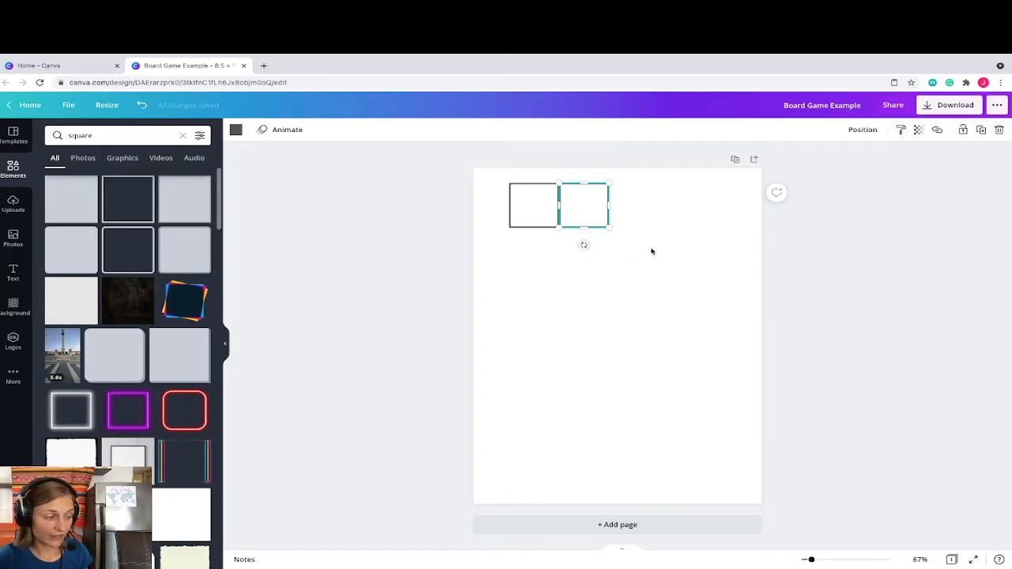
pyautogui.click(635, 213)
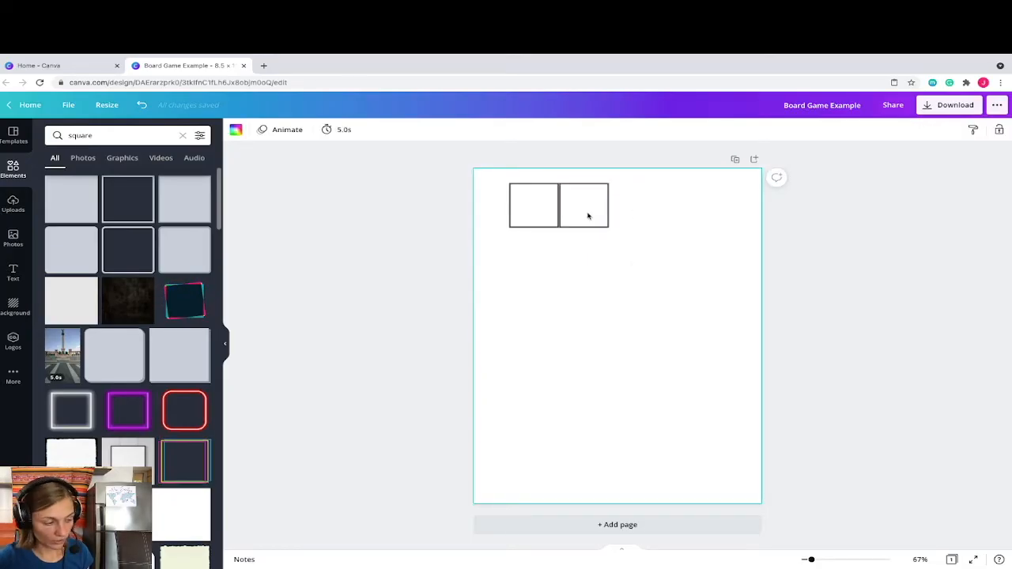
# - Duplicate the second square twice, placing the copies edge to edge to form a row of four
pyautogui.click(585, 215)
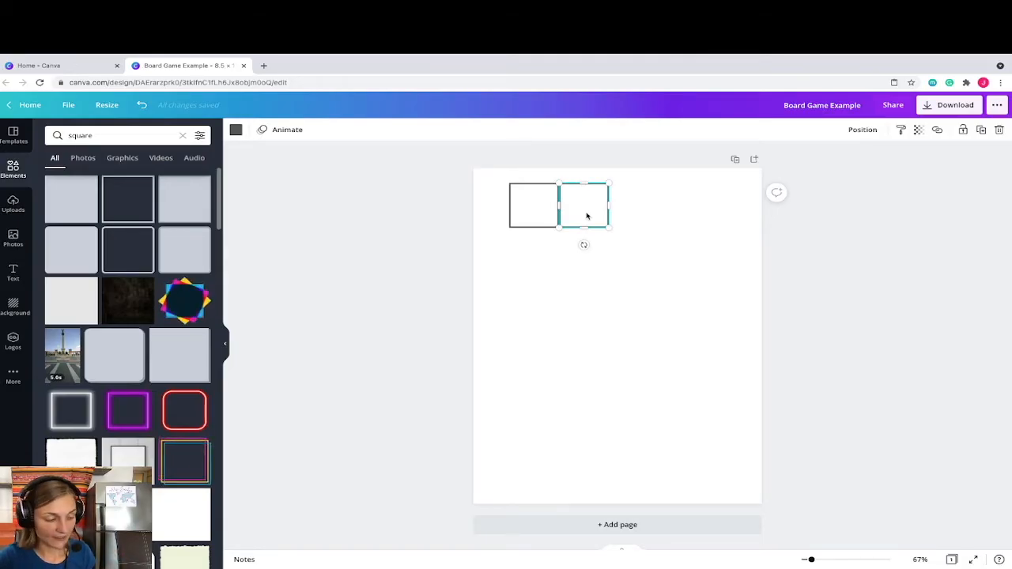
pyautogui.hotkey('ctrl', 'd')
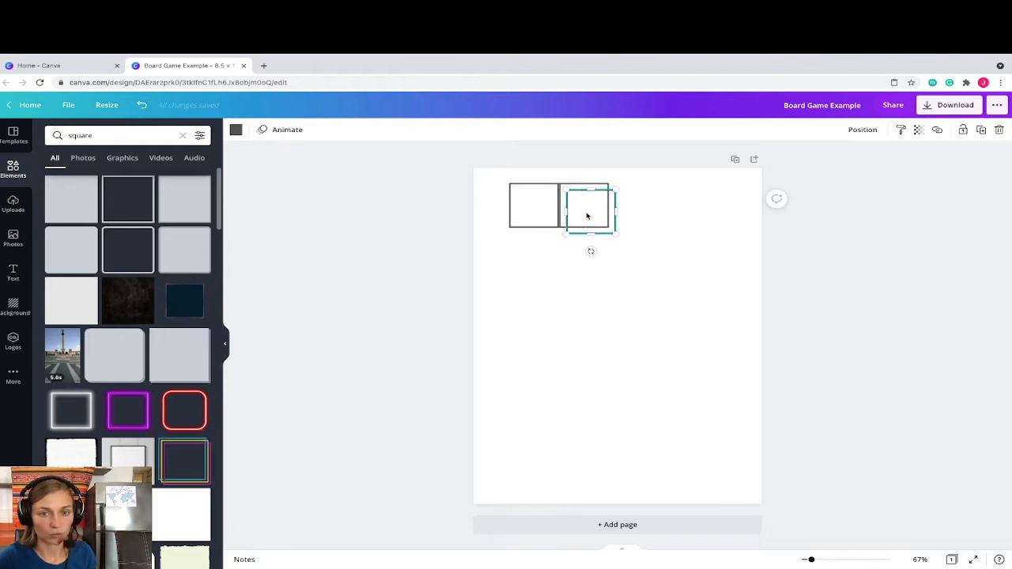
pyautogui.moveTo(587, 216); pyautogui.dragTo(628, 208)
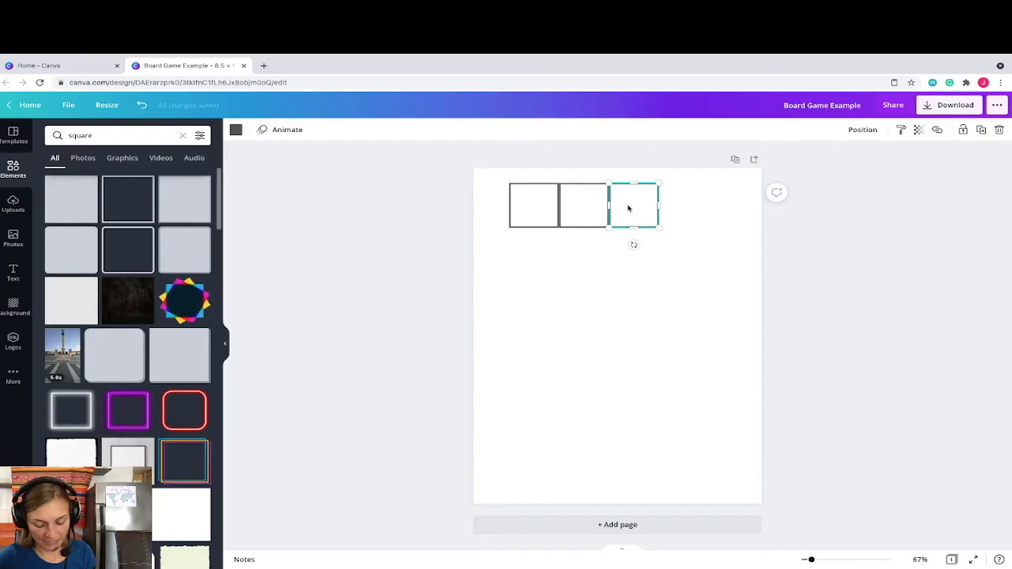
pyautogui.hotkey('ctrl', 'd')
pyautogui.moveTo(628, 208); pyautogui.dragTo(672, 201)
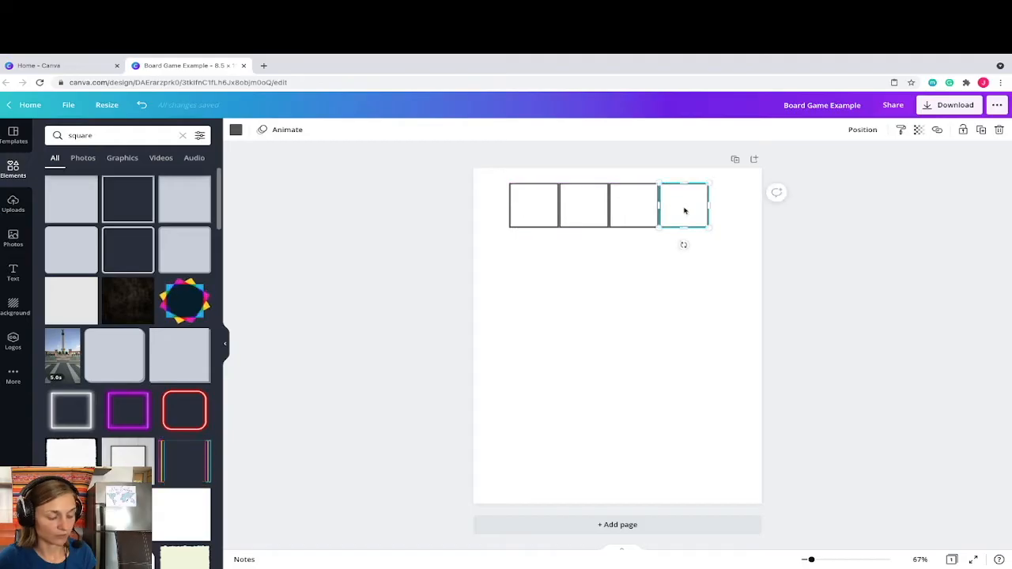
# - Duplicate the row's last square and stack two copies directly below it so the path turns down the page
pyautogui.hotkey('ctrl', 'd')
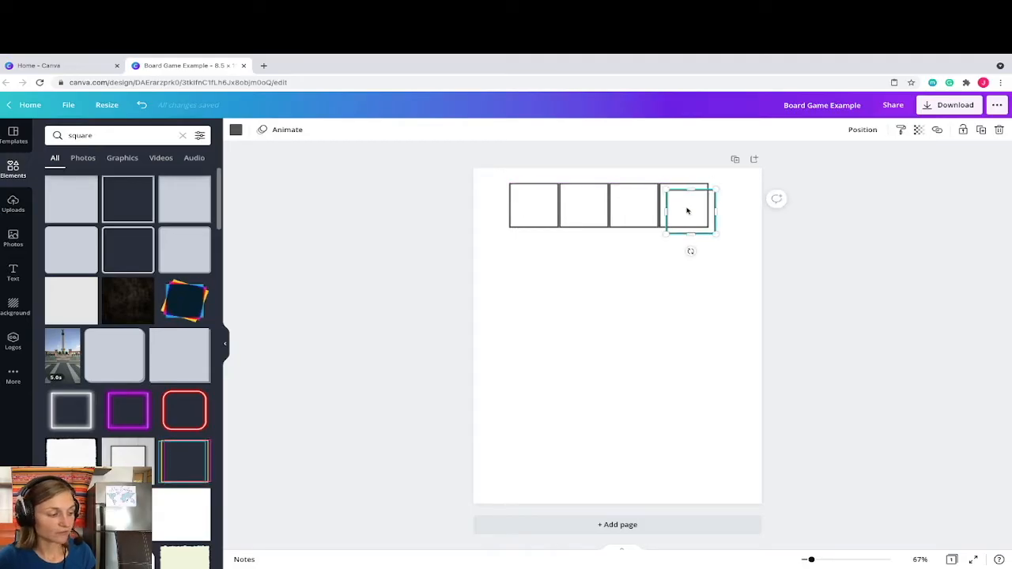
pyautogui.moveTo(702, 232); pyautogui.dragTo(669, 286)
pyautogui.hotkey('ctrl', 'd')
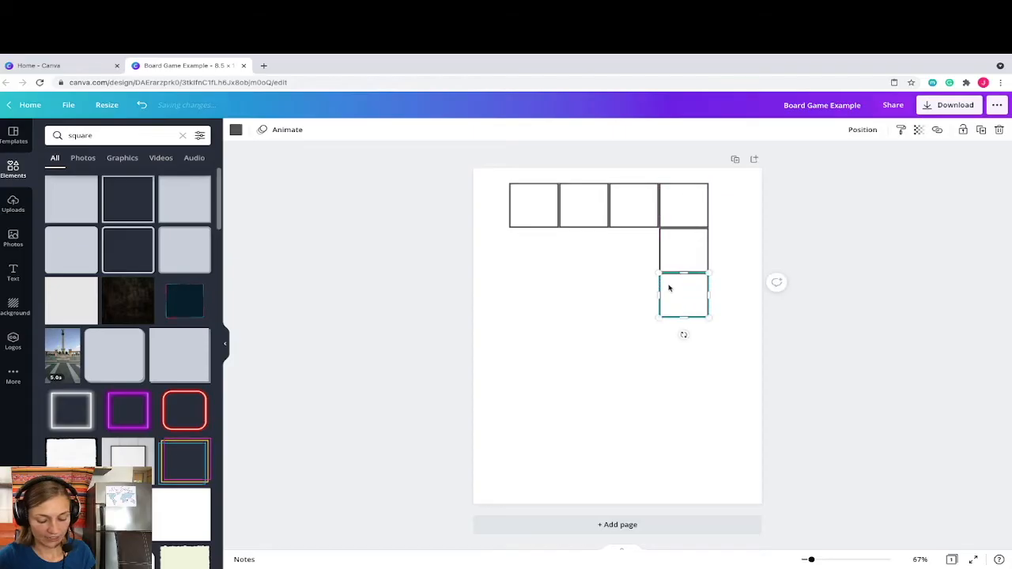
# - Duplicate squares and place the copies edge to edge, continuing the winding path down to the page's lower-right corner
pyautogui.hotkey('ctrl', 'd')
pyautogui.moveTo(688, 338); pyautogui.dragTo(680, 335)
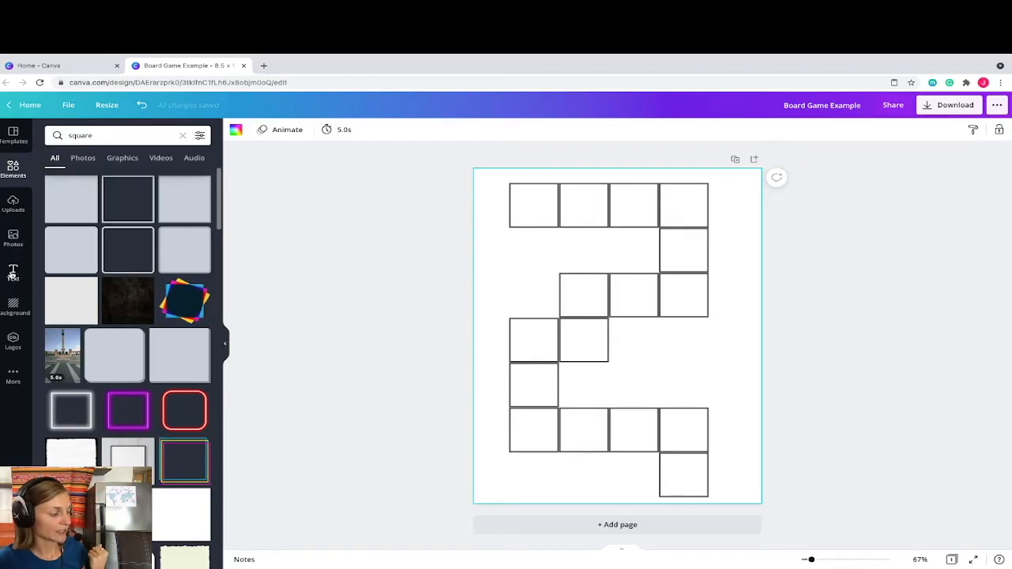
# - Add a subheading text reading "Start" and place it directly left of the path's first square
pyautogui.click(13, 274)
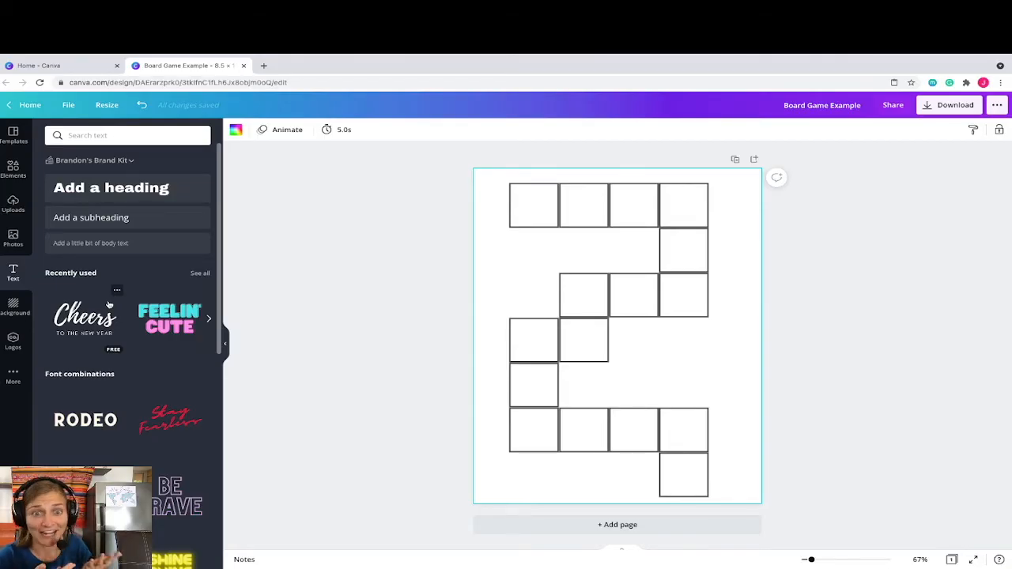
pyautogui.click(85, 218)
pyautogui.write('Start')
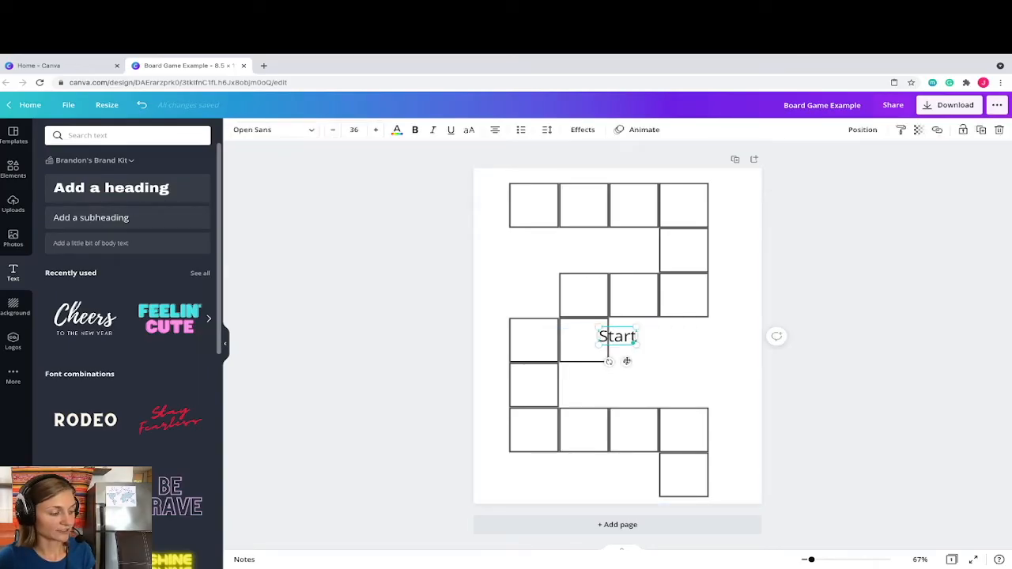
pyautogui.moveTo(626, 360); pyautogui.dragTo(519, 236)
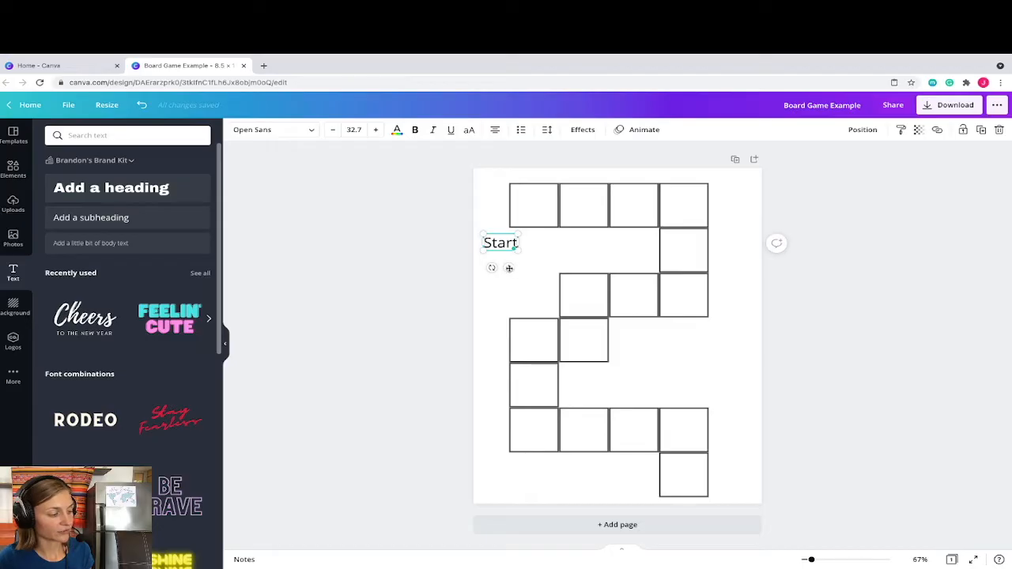
pyautogui.moveTo(509, 268); pyautogui.dragTo(499, 231)
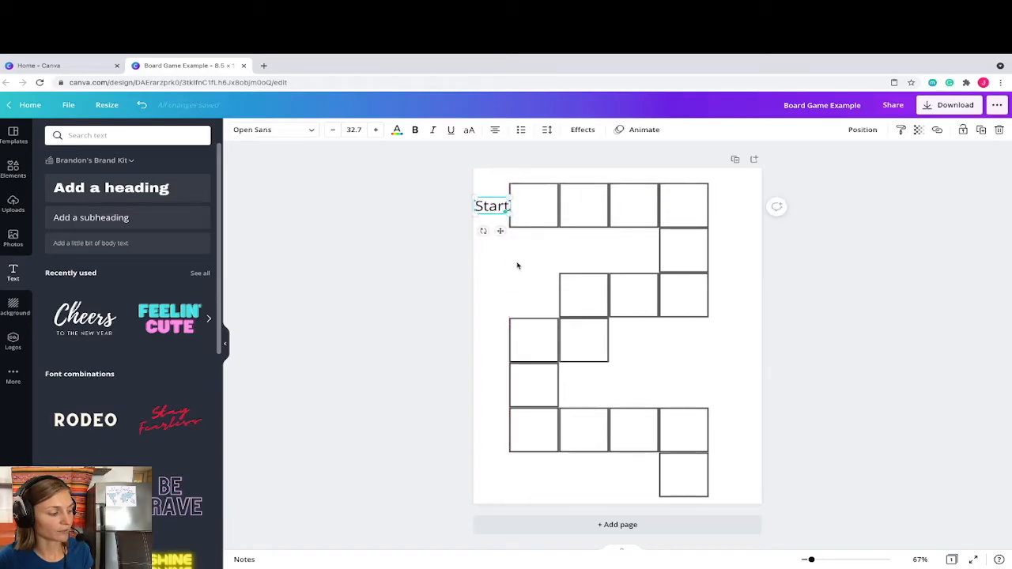
pyautogui.click(517, 265)
pyautogui.click(495, 209)
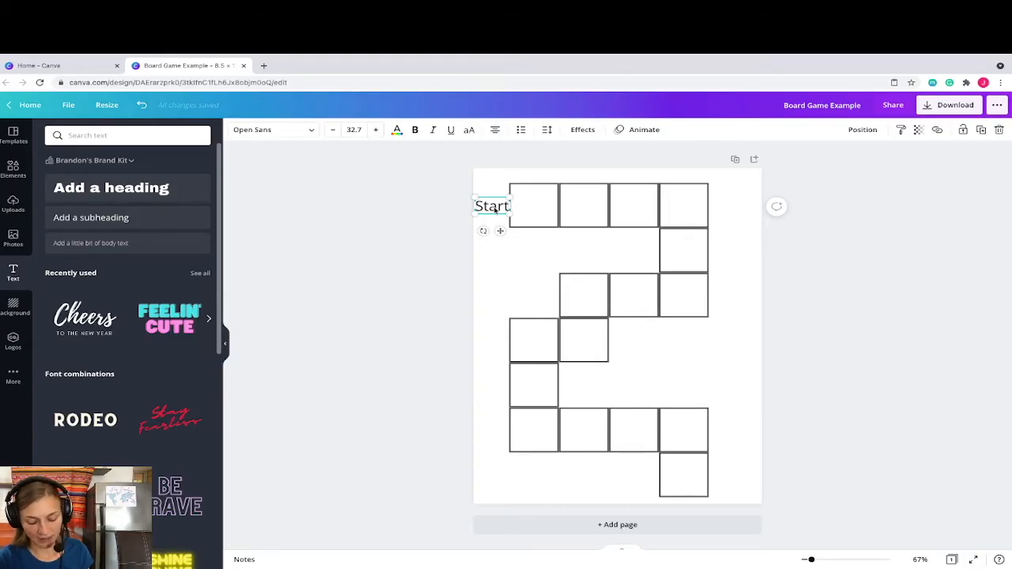
# - Duplicate the "Start" label, move the copy to the right of the path's last square, and change its text to "Finish"
pyautogui.hotkey('ctrl', 'd')
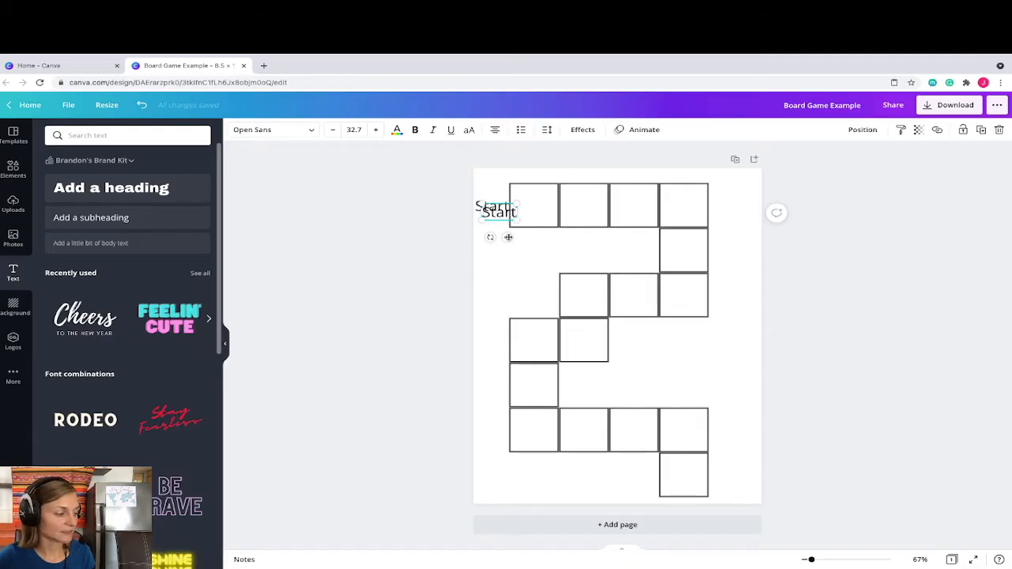
pyautogui.moveTo(506, 237); pyautogui.dragTo(744, 498)
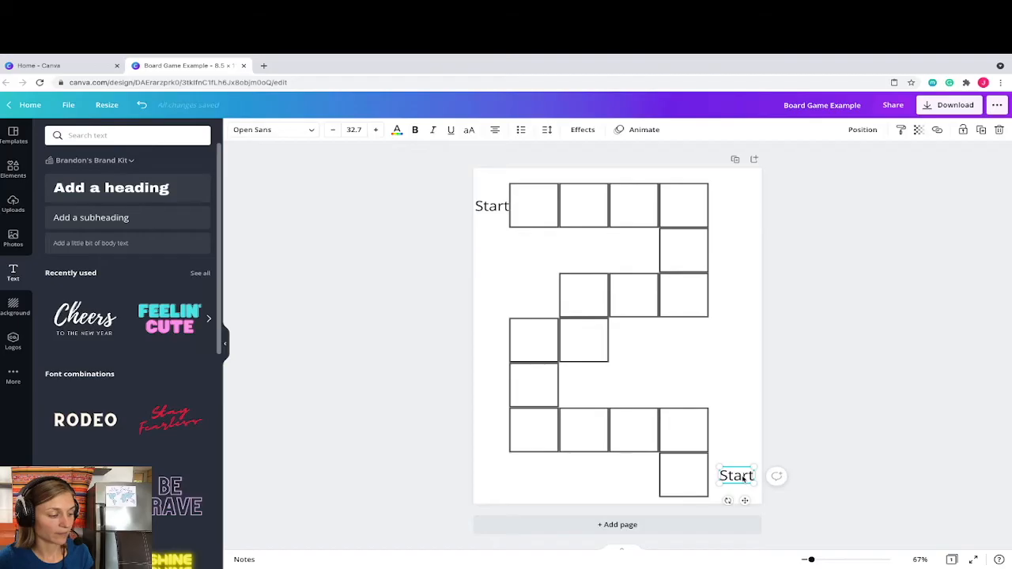
pyautogui.moveTo(719, 475); pyautogui.dragTo(754, 476)
pyautogui.write('Finish')
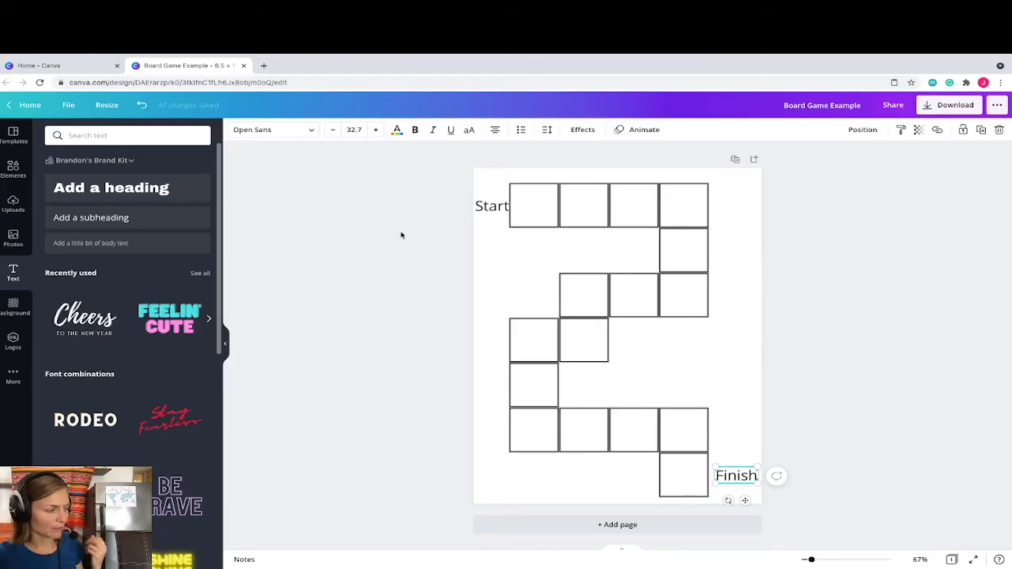
# - Replace the elements search term with "path" and run the search
pyautogui.click(13, 169)
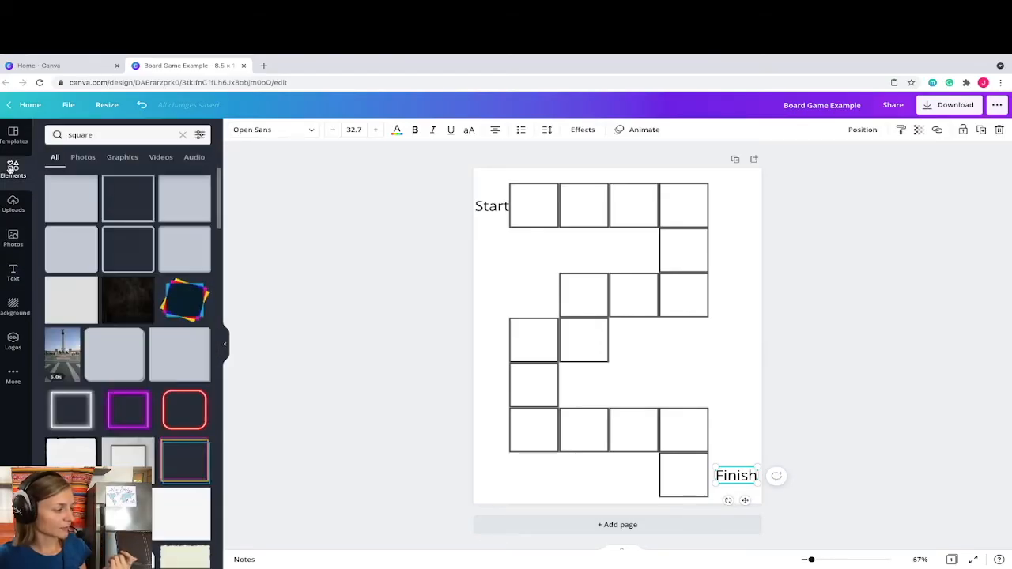
pyautogui.click(102, 135)
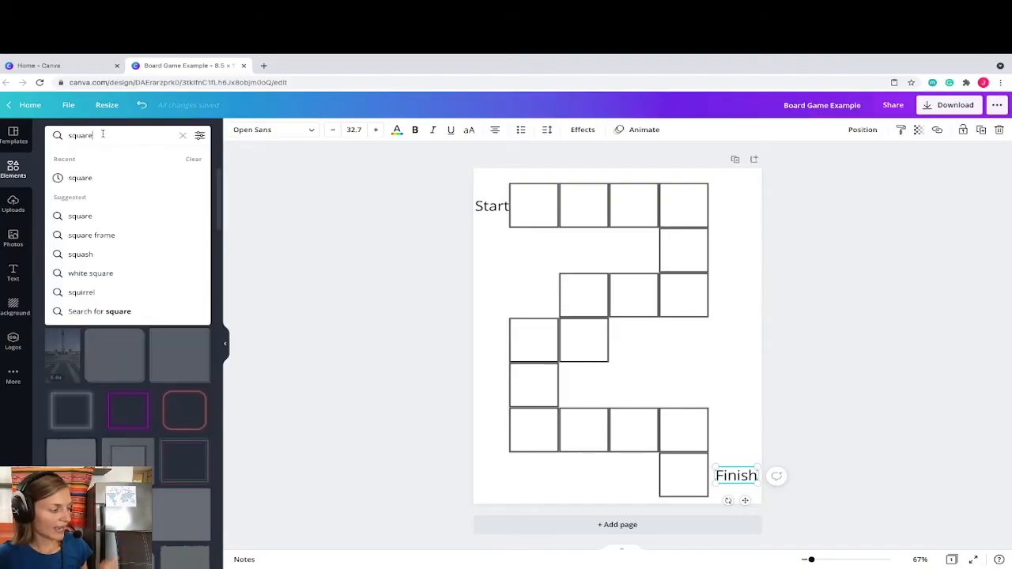
pyautogui.press('BackSpace')
pyautogui.press('BackSpace')
pyautogui.press('BackSpace')
pyautogui.press('BackSpace')
pyautogui.press('BackSpace')
pyautogui.press('BackSpace')
pyautogui.write('path')
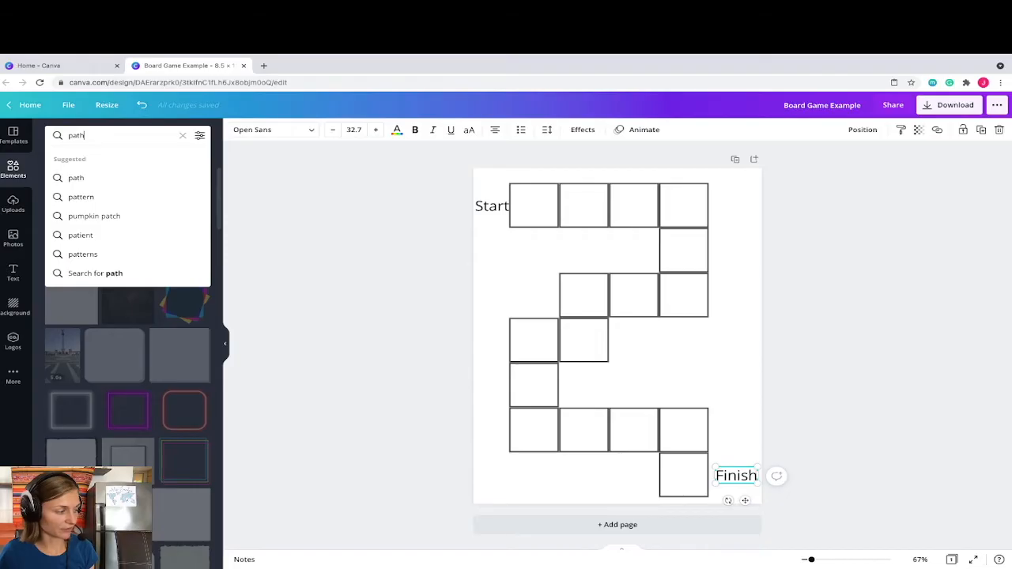
pyautogui.press('Return')
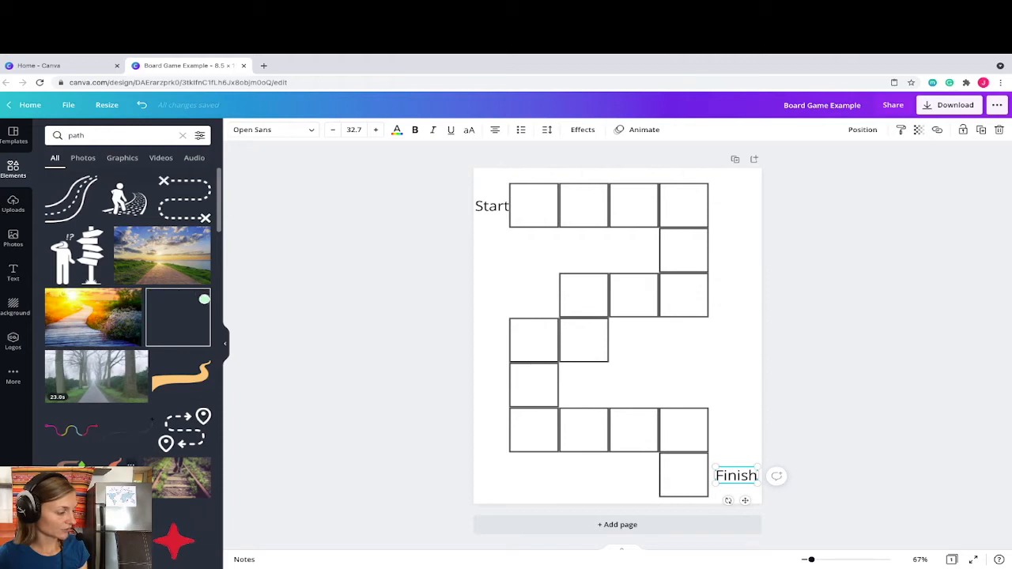
# - Add the tan winding path graphic and shrink it to fit below the third row, beside the fourth row's squares
pyautogui.scroll(-1, 126, 316)
pyautogui.scroll(-2, 158, 371)
pyautogui.scroll(3, 190, 380)
pyautogui.click(191, 380)
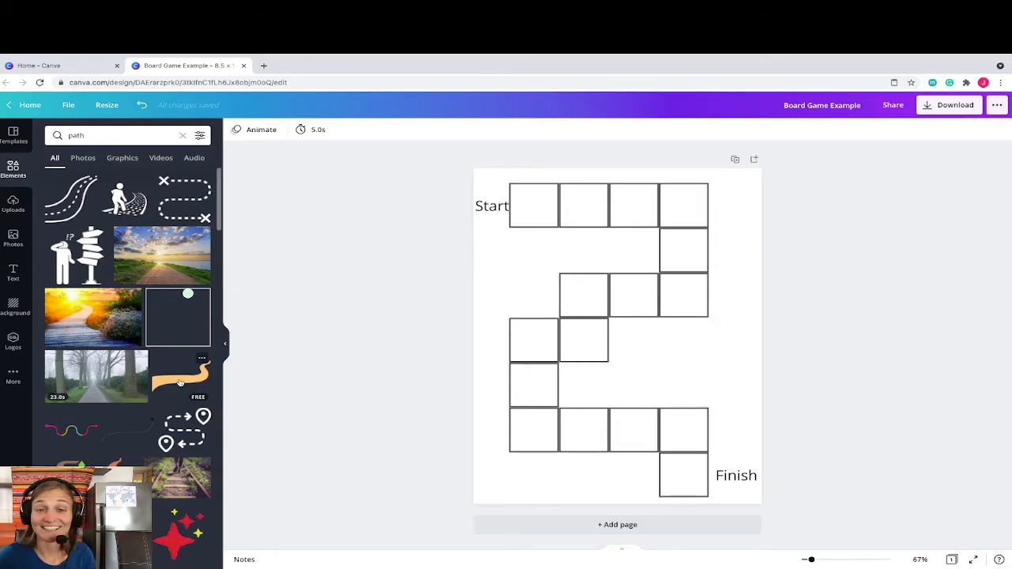
pyautogui.moveTo(180, 382); pyautogui.dragTo(684, 334)
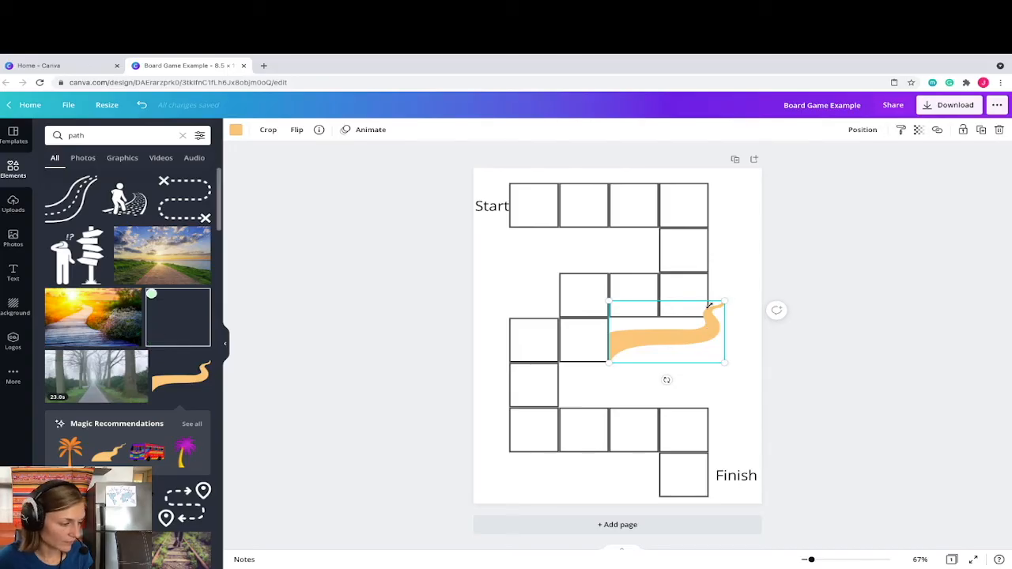
pyautogui.moveTo(699, 307)
pyautogui.mouseDown()
pyautogui.moveTo(691, 310)
pyautogui.moveTo(700, 305)
pyautogui.mouseUp()
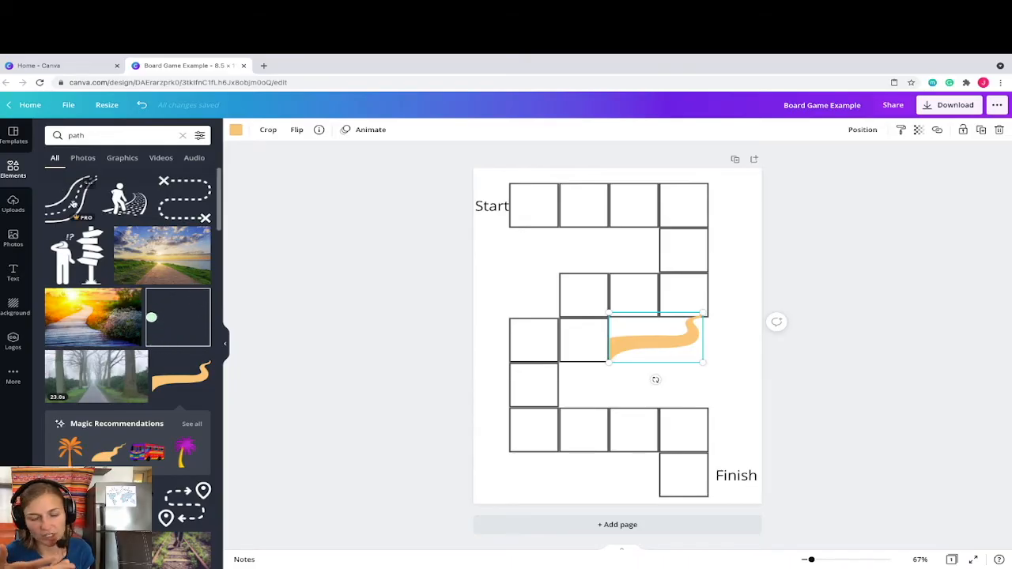
pyautogui.scroll(-2, 123, 356)
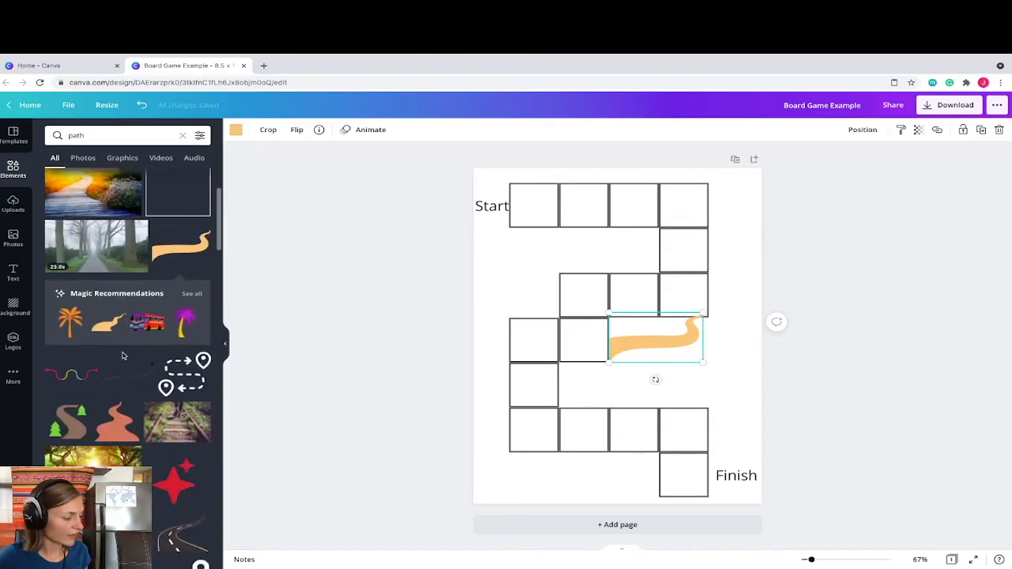
pyautogui.scroll(-2, 122, 355)
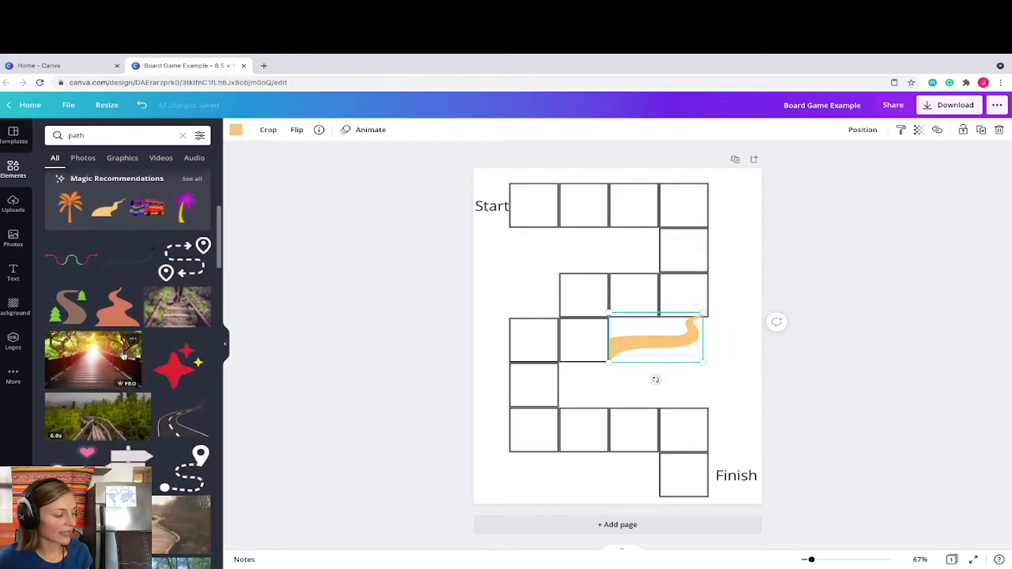
pyautogui.scroll(-2, 122, 358)
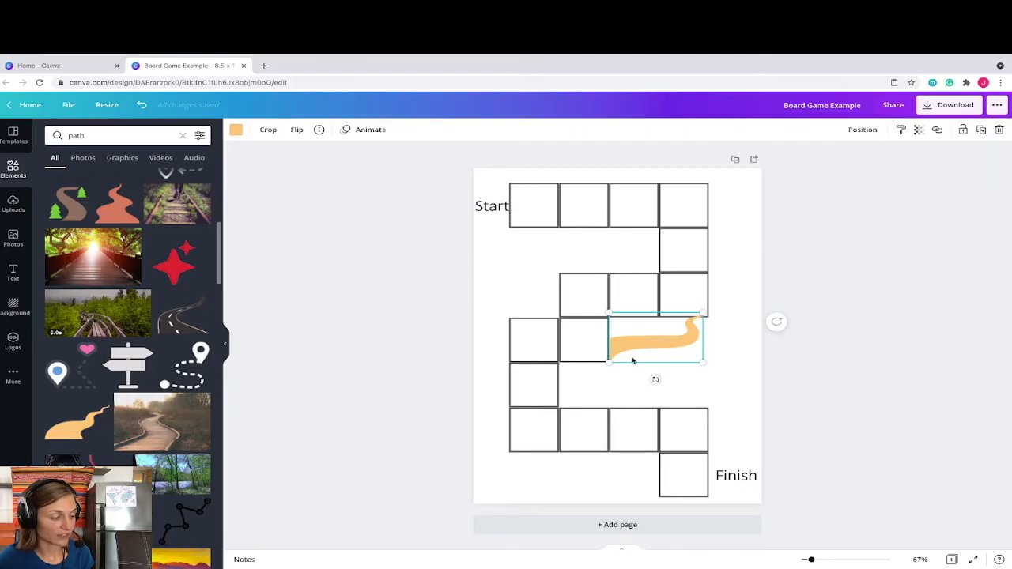
pyautogui.click(687, 295)
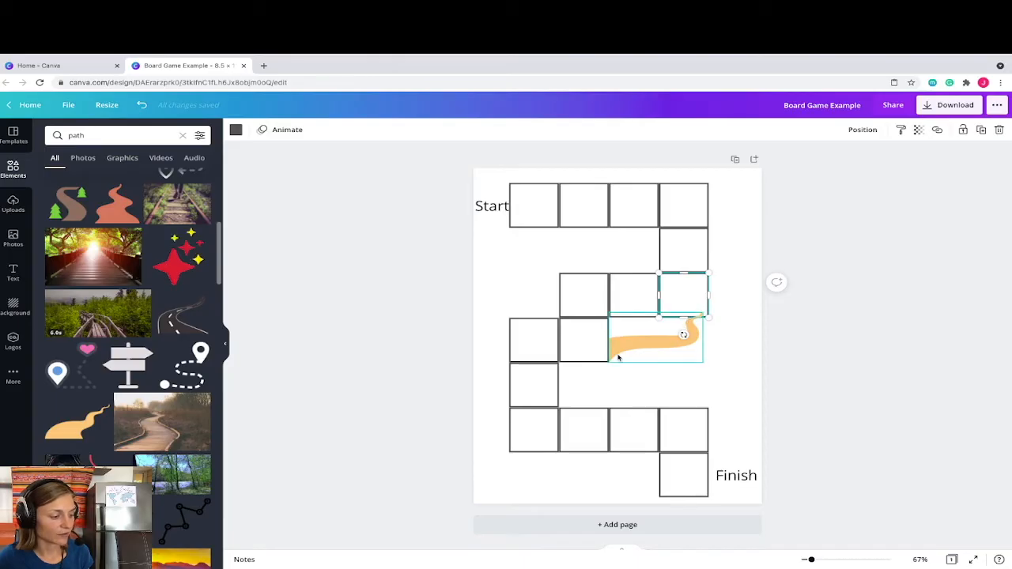
pyautogui.click(583, 354)
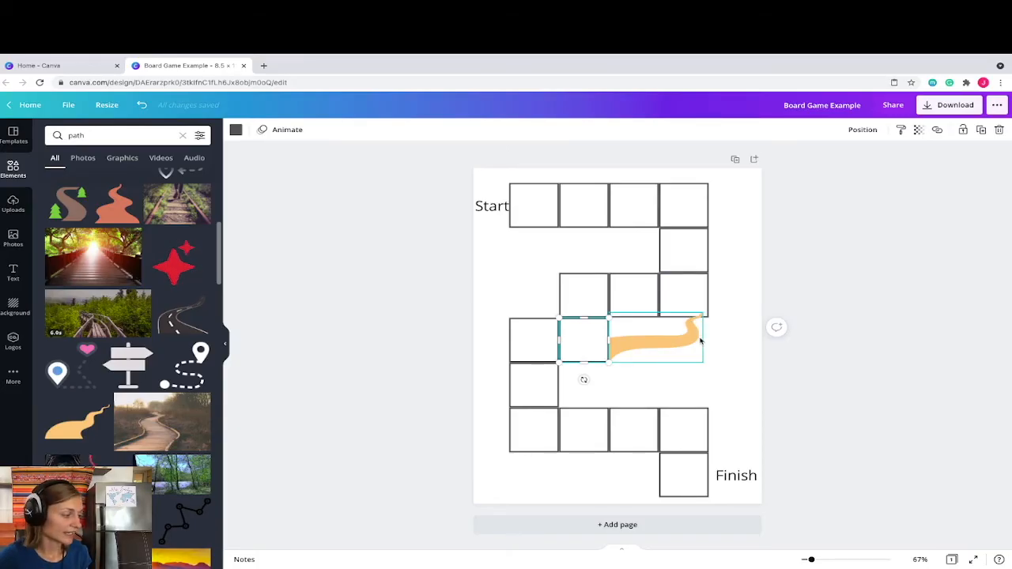
pyautogui.scroll(8, 183, 329)
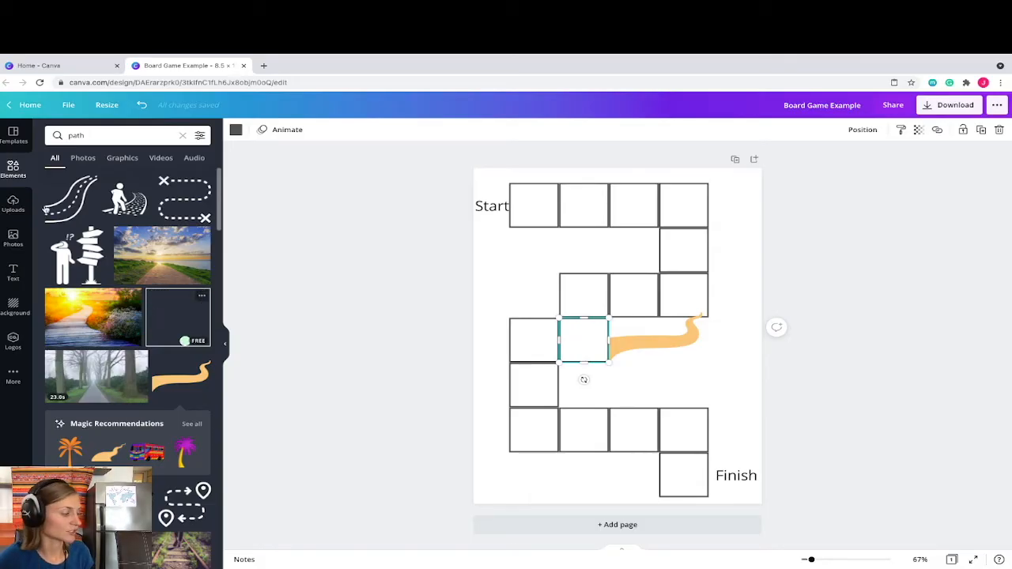
# - Add the dashed-line road graphic, shrink it to about one square's size, and place it in the gap below the top row
pyautogui.click(75, 202)
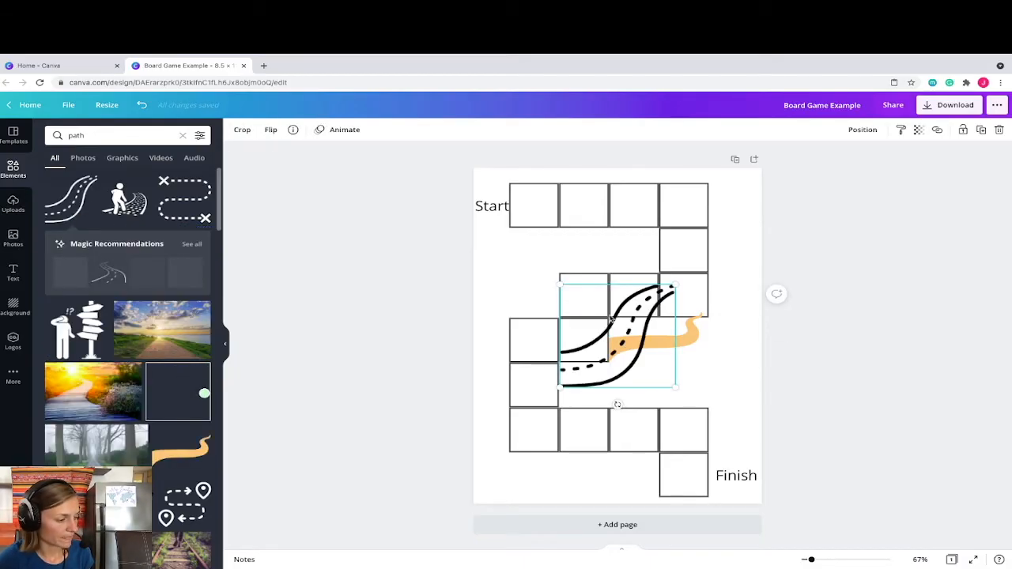
pyautogui.moveTo(601, 301)
pyautogui.mouseDown()
pyautogui.moveTo(599, 284)
pyautogui.moveTo(582, 289)
pyautogui.moveTo(592, 288)
pyautogui.mouseUp()
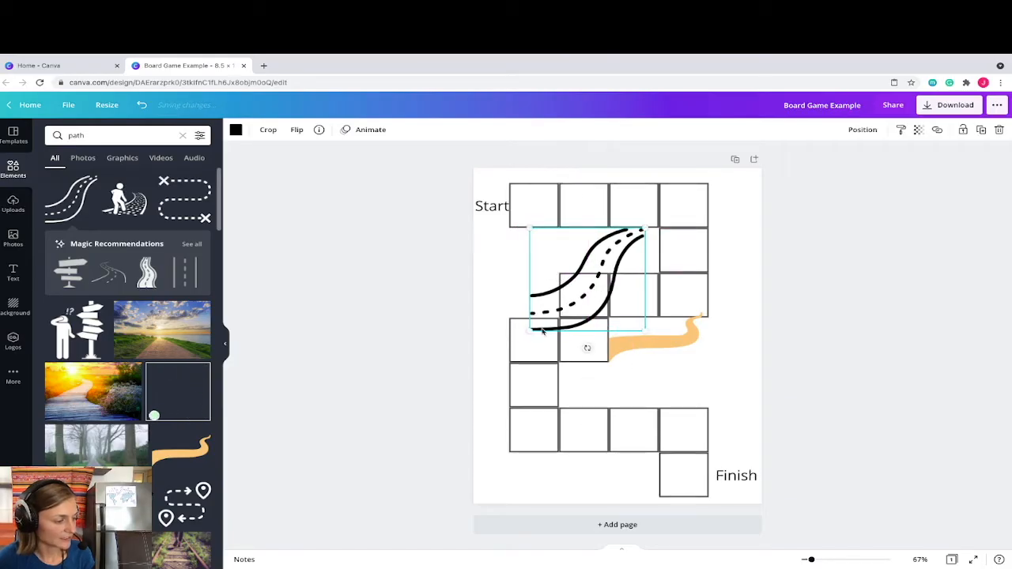
pyautogui.moveTo(554, 297); pyautogui.dragTo(588, 269)
pyautogui.click(583, 295)
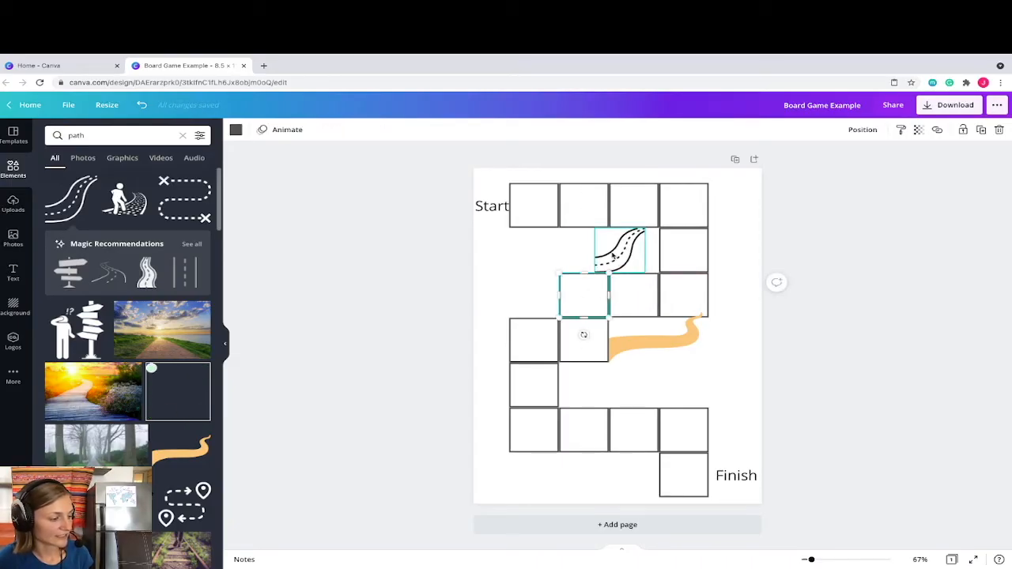
pyautogui.click(617, 259)
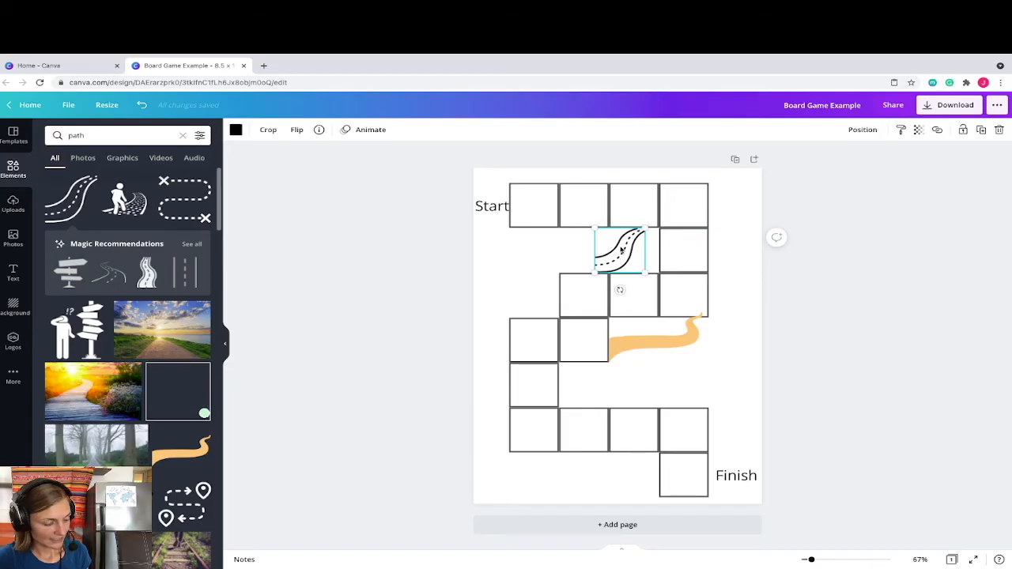
pyautogui.moveTo(617, 258); pyautogui.dragTo(608, 251)
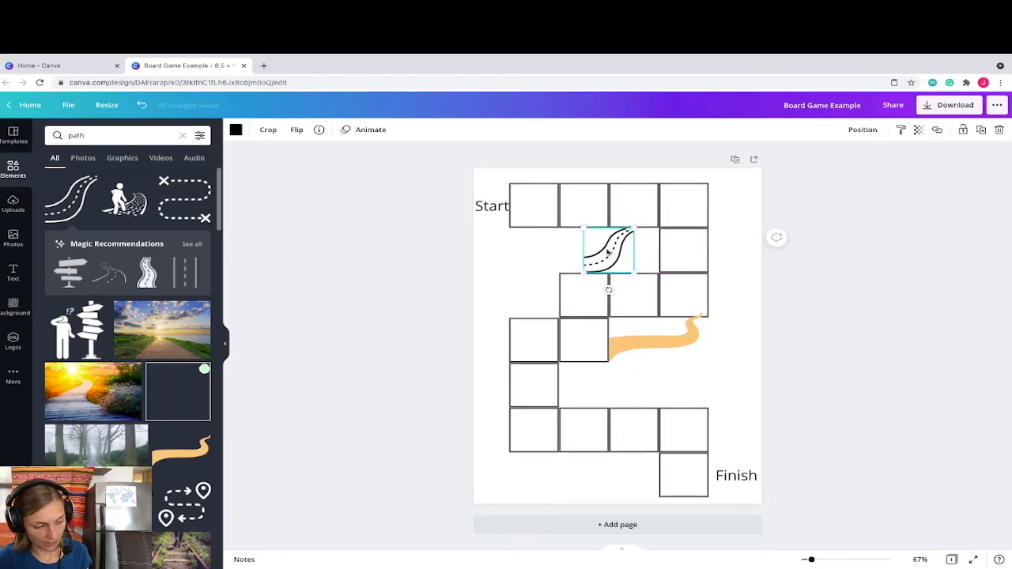
# - Paste a copy of the dashed road, rotate it roughly half a turn, shrink it, and place it at the original's lower-left end
pyautogui.press('super+v')
pyautogui.moveTo(612, 254); pyautogui.dragTo(562, 267)
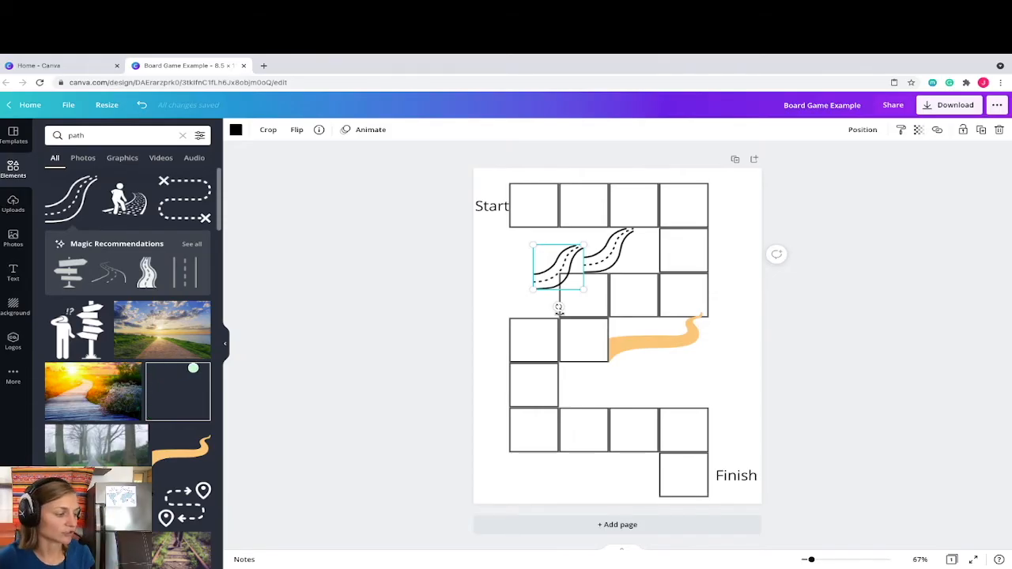
pyautogui.moveTo(558, 307); pyautogui.dragTo(526, 292)
pyautogui.moveTo(542, 326); pyautogui.dragTo(576, 269)
pyautogui.click(595, 306)
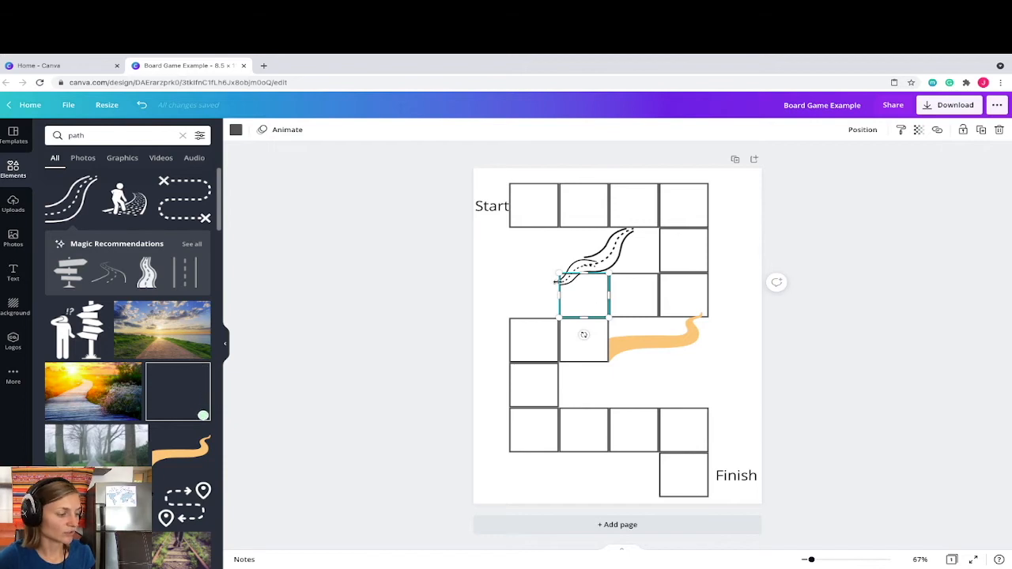
# - Shrink the upper road piece slightly and rotate the lower piece so both join into one road reaching the square below
pyautogui.click(604, 257)
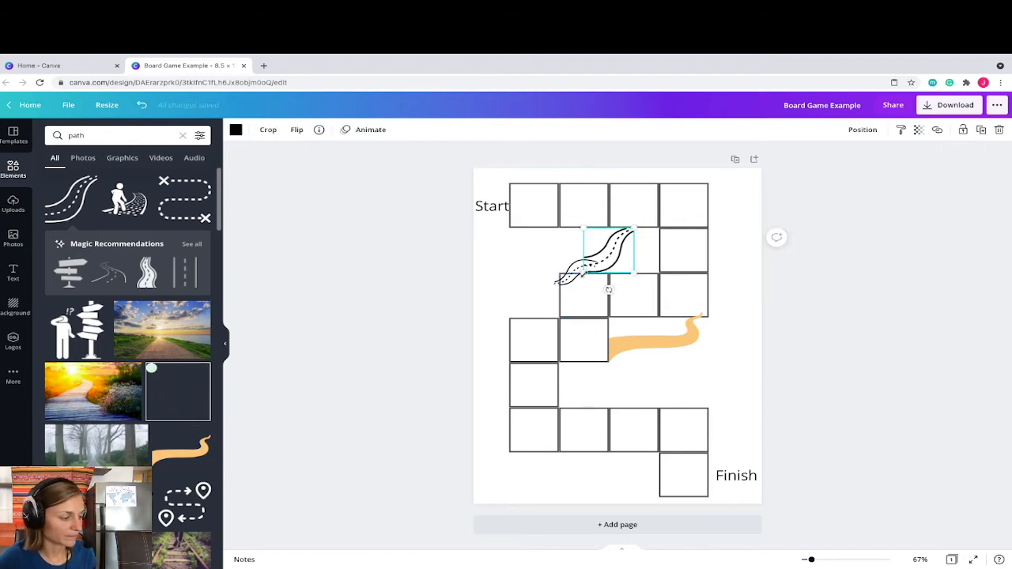
pyautogui.moveTo(583, 273); pyautogui.dragTo(590, 266)
pyautogui.click(580, 272)
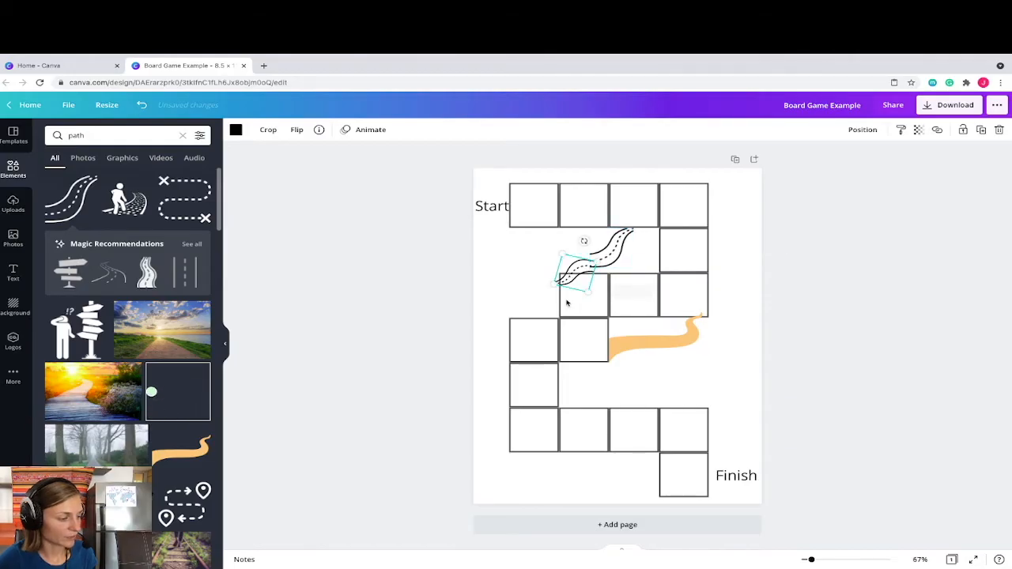
pyautogui.moveTo(582, 240); pyautogui.dragTo(568, 235)
pyautogui.click(534, 270)
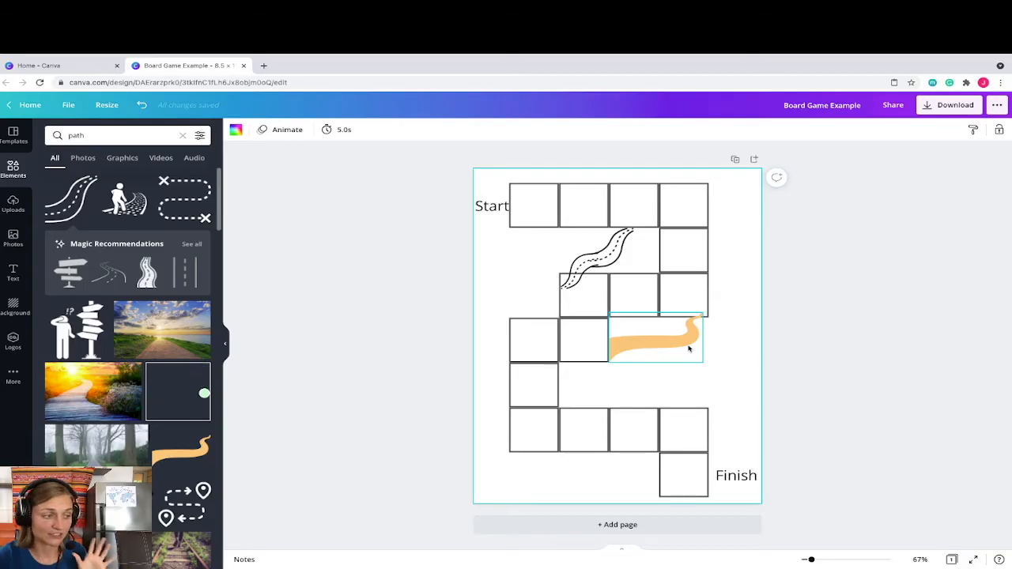
# - Rename the design as "Board Game Template"
pyautogui.click(829, 105)
pyautogui.moveTo(829, 105); pyautogui.dragTo(862, 105)
pyautogui.press('BackSpace')
pyautogui.write('Template')
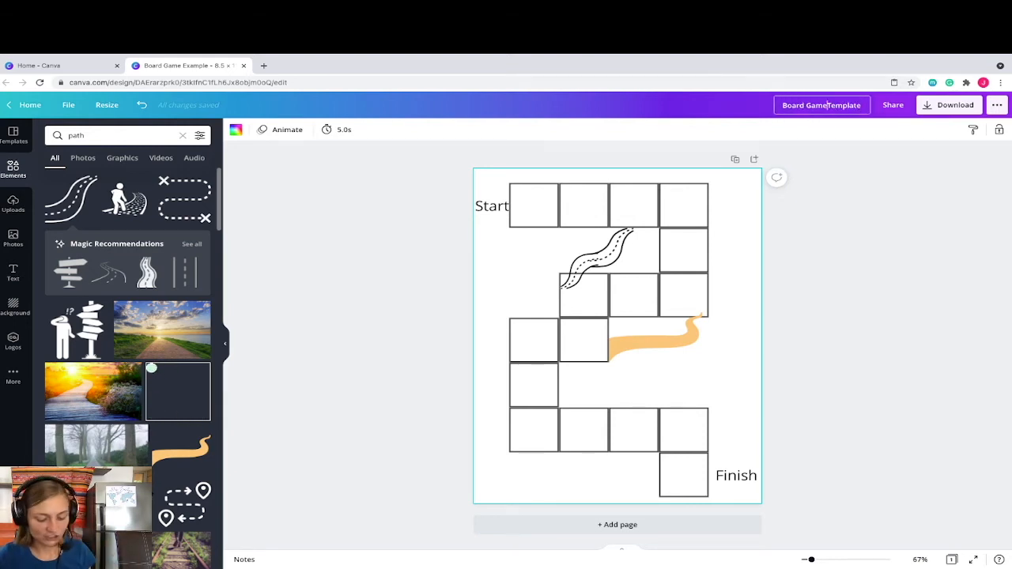
pyautogui.press('Return')
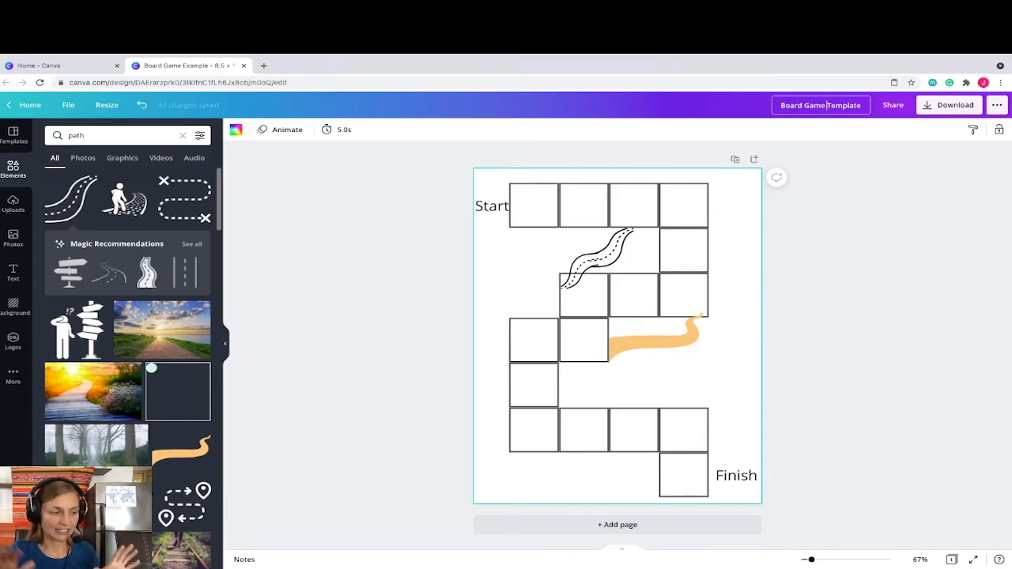
pyautogui.click(899, 171)
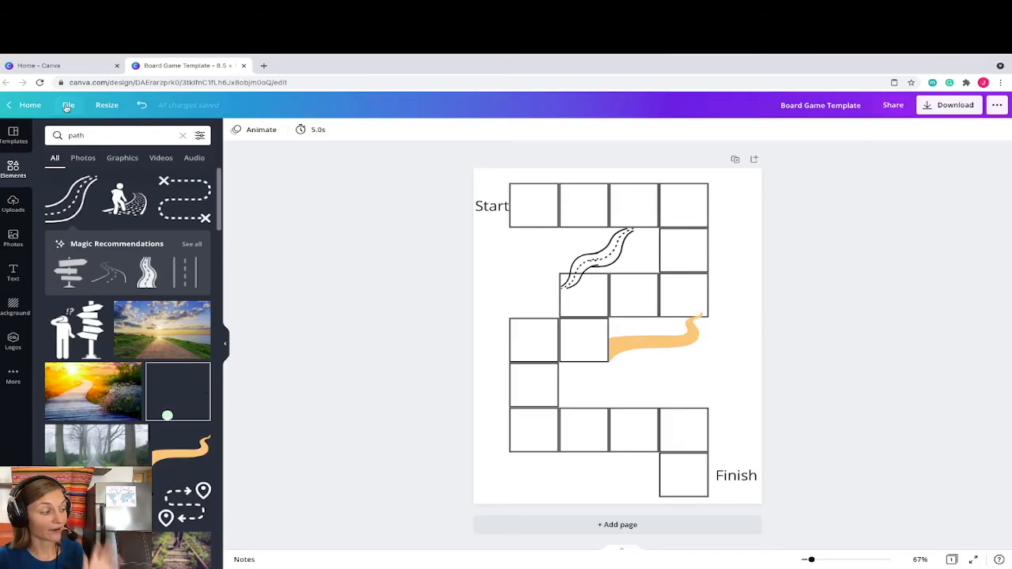
# - Make a copy of the board game template and rename the copy "Zoo Board Game"
pyautogui.click(67, 106)
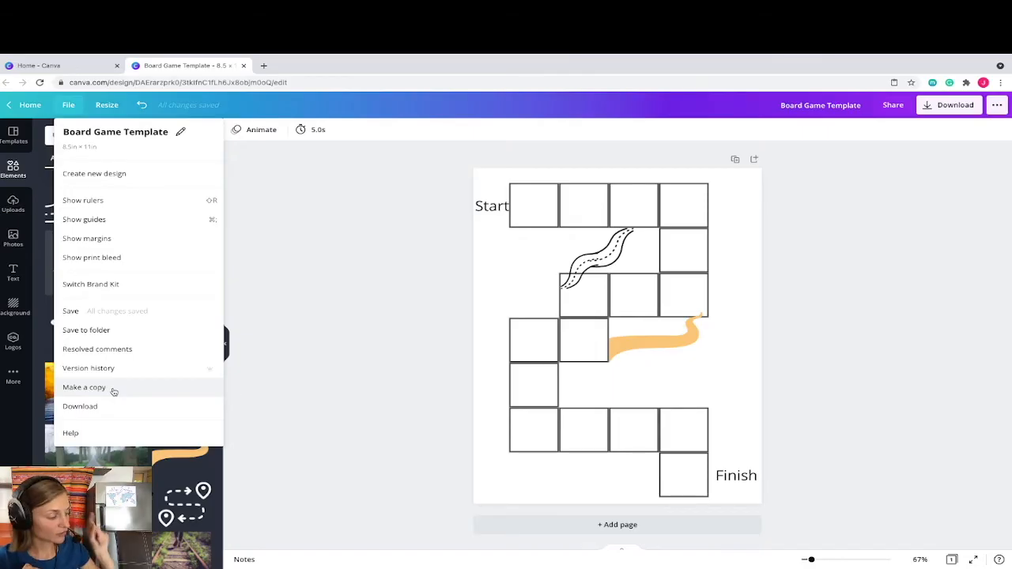
pyautogui.click(84, 387)
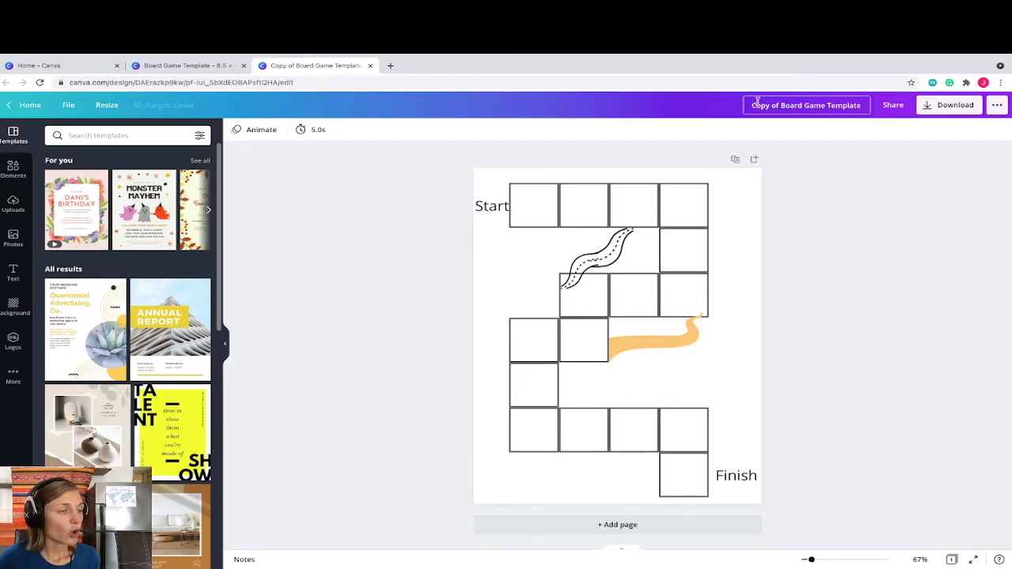
pyautogui.moveTo(752, 103); pyautogui.dragTo(780, 105)
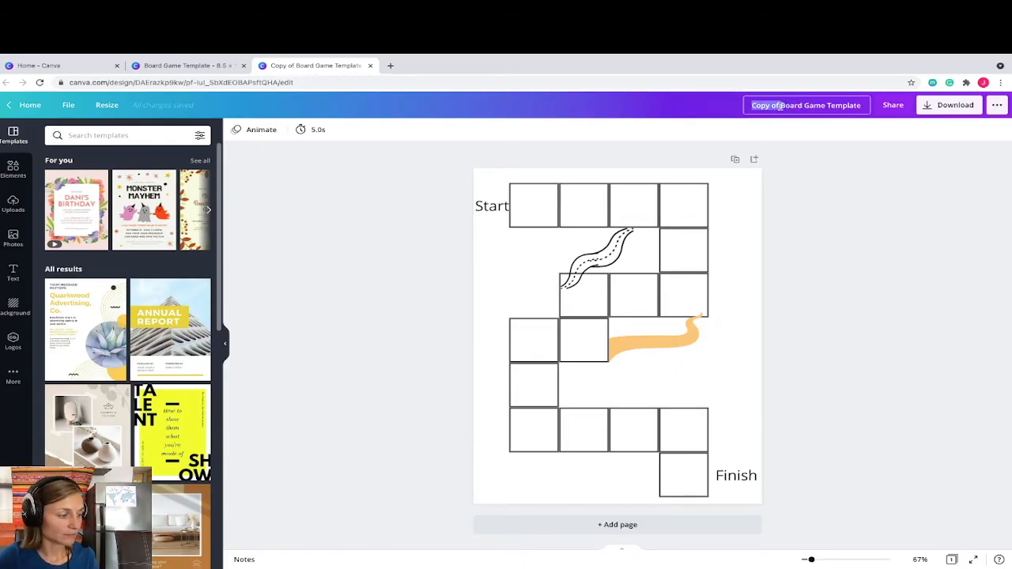
pyautogui.press('BackSpace')
pyautogui.write('Zoo')
pyautogui.moveTo(827, 108); pyautogui.dragTo(865, 107)
pyautogui.press('BackSpace')
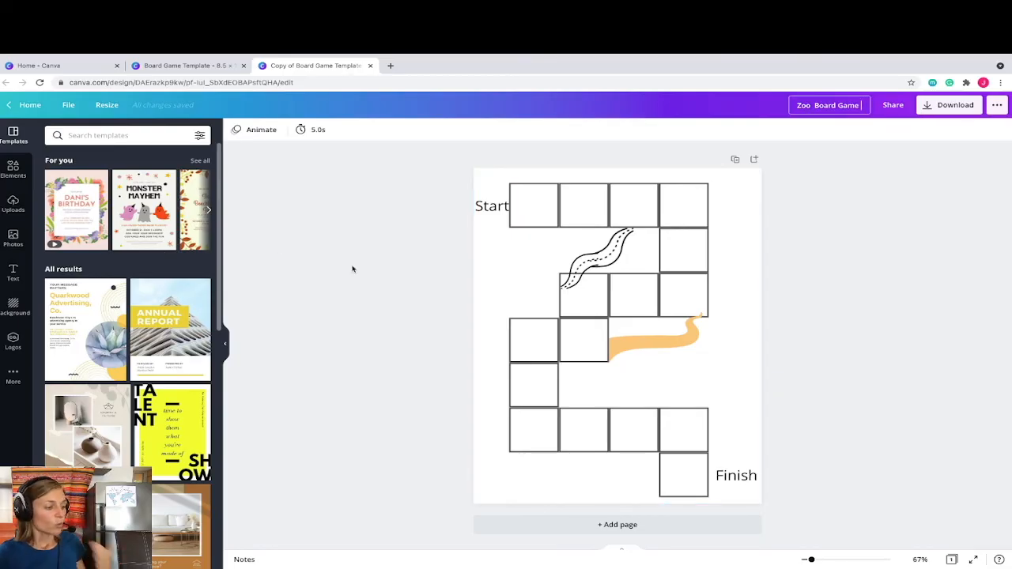
# - Search the elements for "elephant" and add the black-and-white sketch of a standing elephant to the page
pyautogui.click(8, 172)
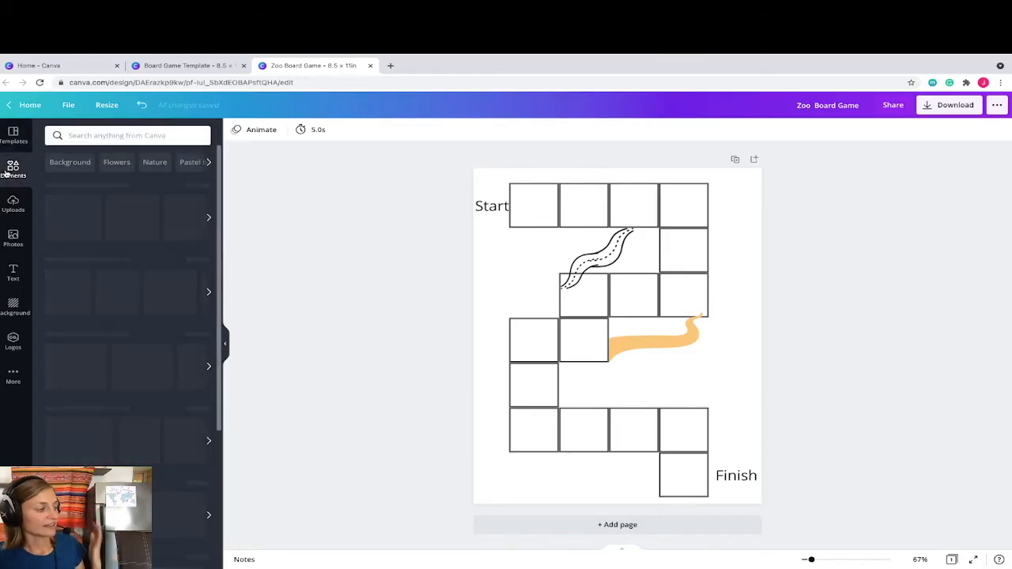
pyautogui.click(92, 137)
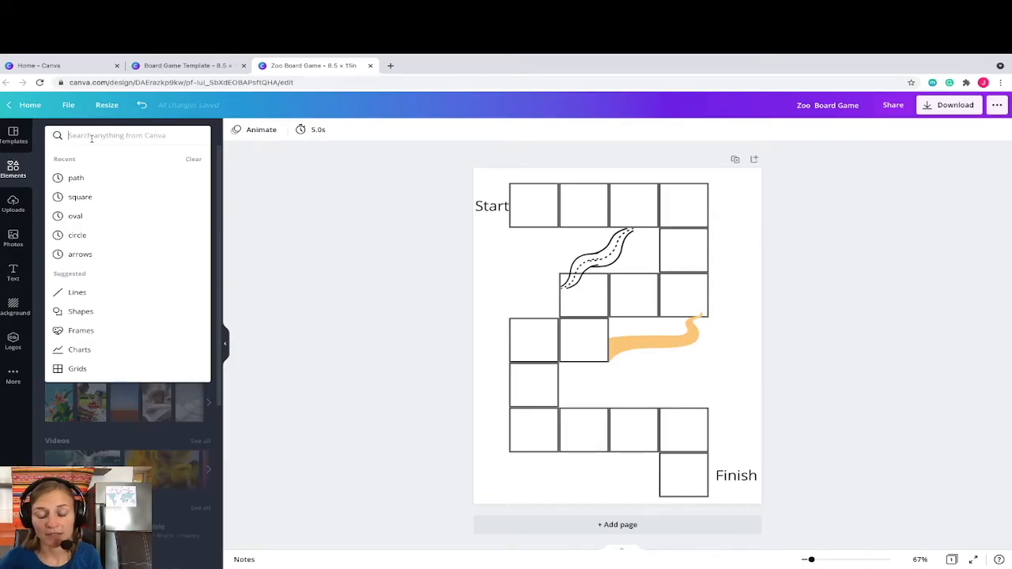
pyautogui.write('elephant')
pyautogui.press('BackSpace')
pyautogui.write('nt')
pyautogui.press('Return')
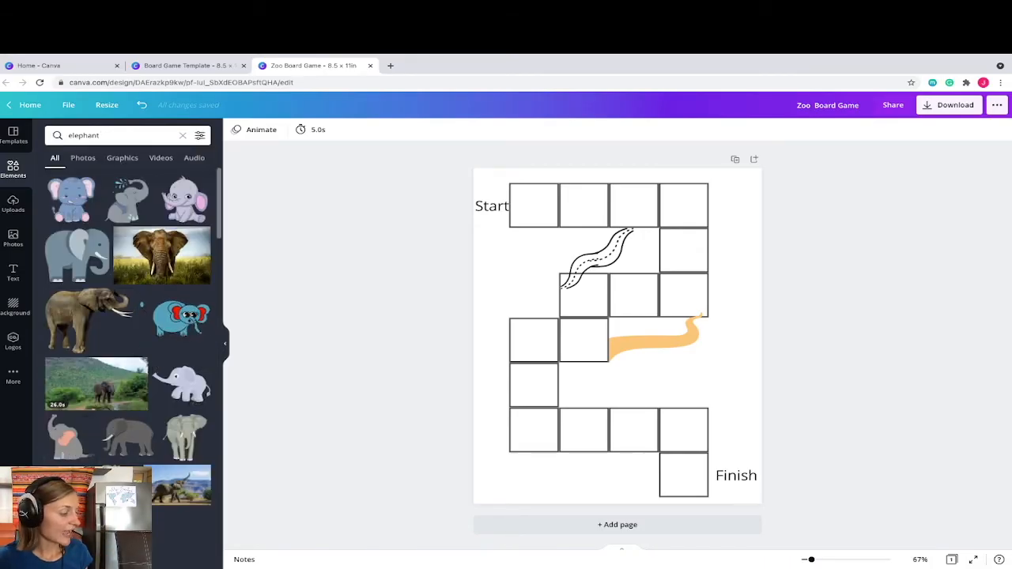
pyautogui.scroll(-3, 117, 457)
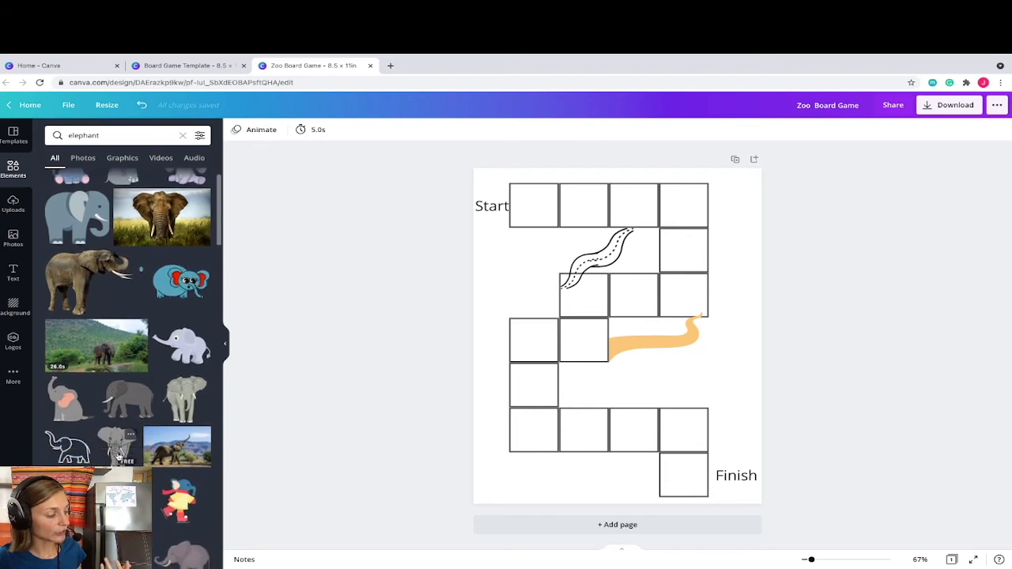
pyautogui.scroll(-2, 118, 457)
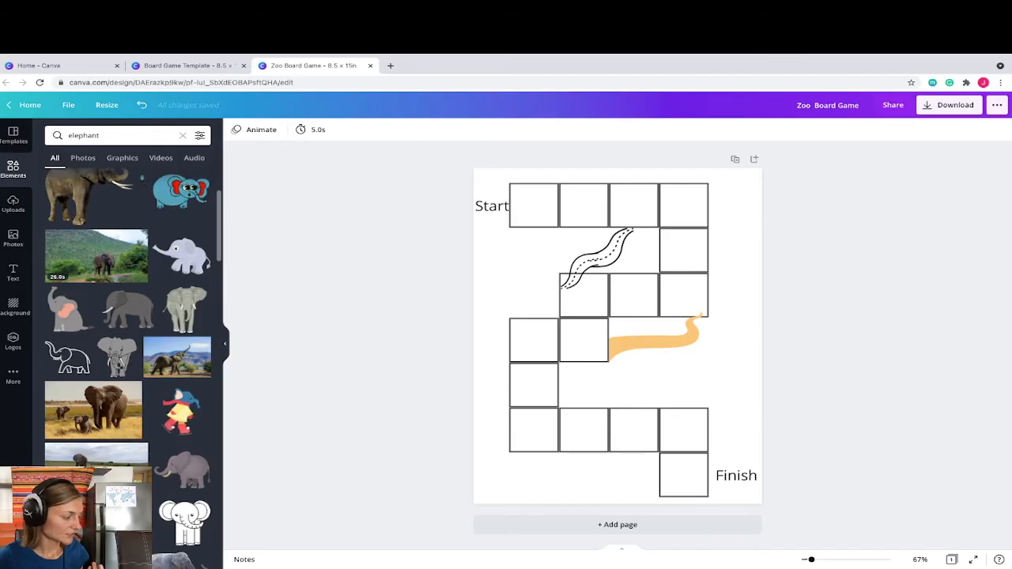
pyautogui.scroll(-1, 127, 356)
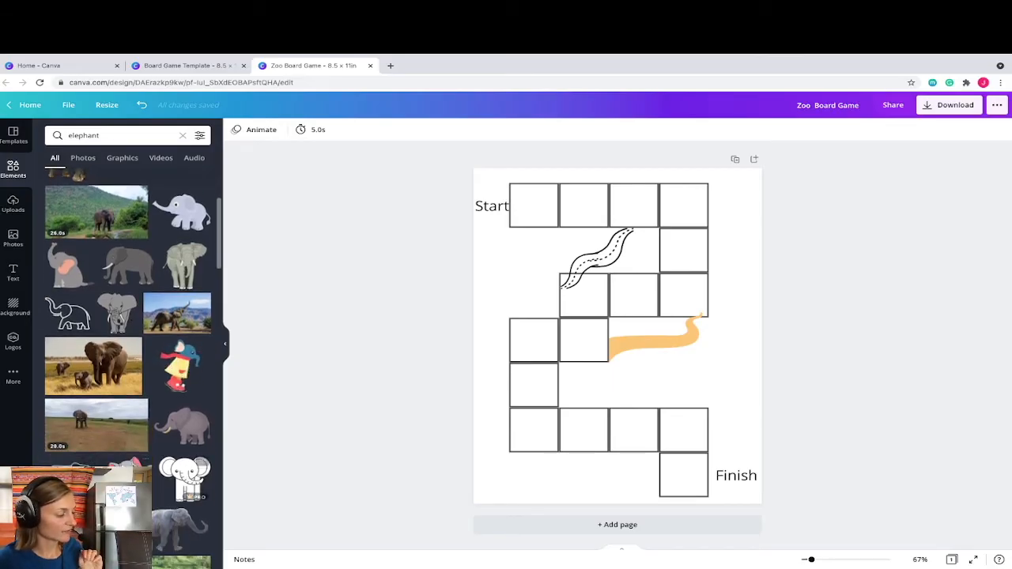
pyautogui.scroll(-3, 127, 356)
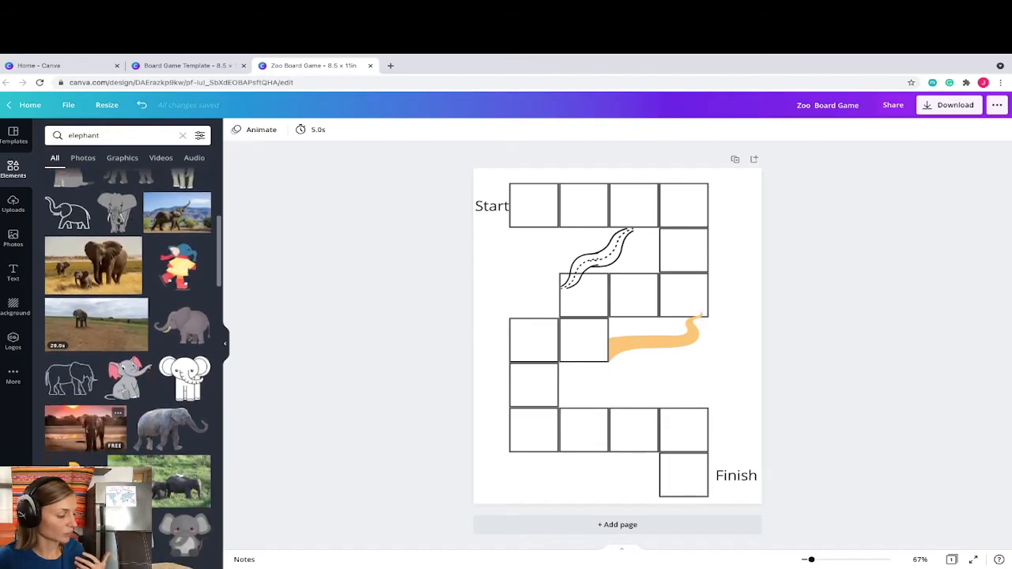
pyautogui.scroll(-3, 127, 356)
pyautogui.scroll(-4, 127, 356)
pyautogui.click(185, 507)
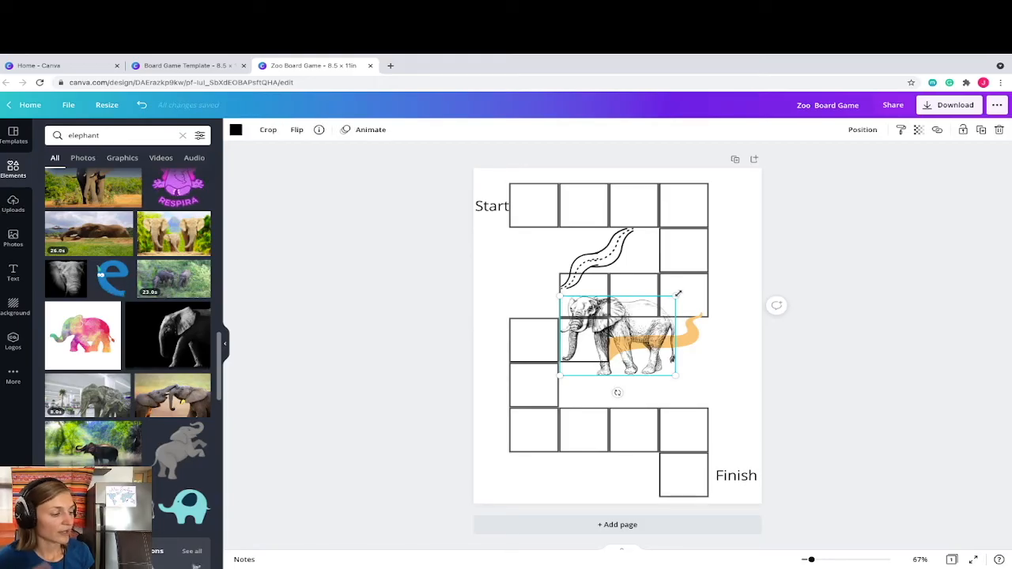
# - Shrink the elephant to fit a square and place copies in top-row squares one and four and one square each in rows three, four and six
pyautogui.moveTo(677, 294); pyautogui.dragTo(599, 348)
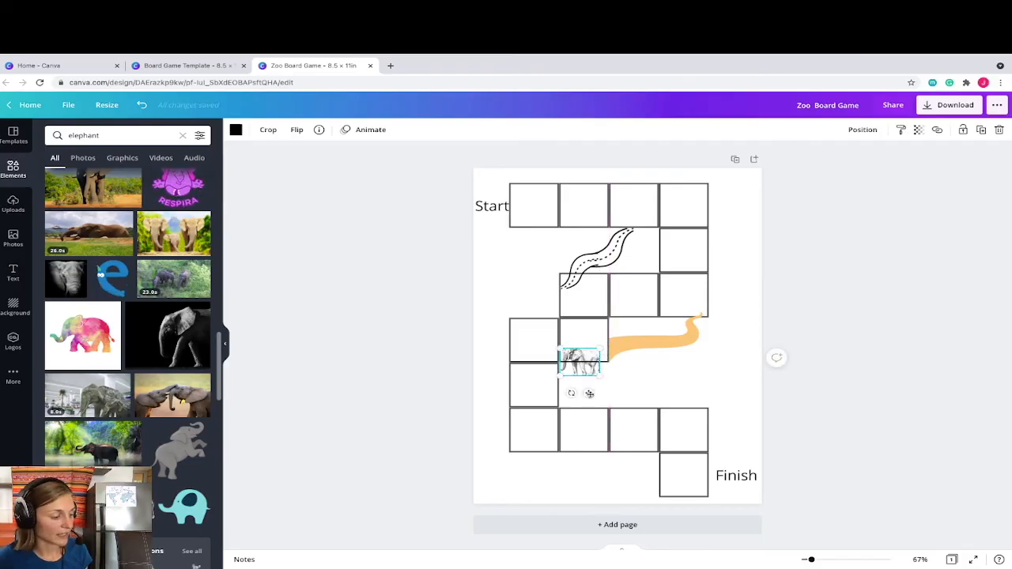
pyautogui.moveTo(569, 352); pyautogui.dragTo(683, 230)
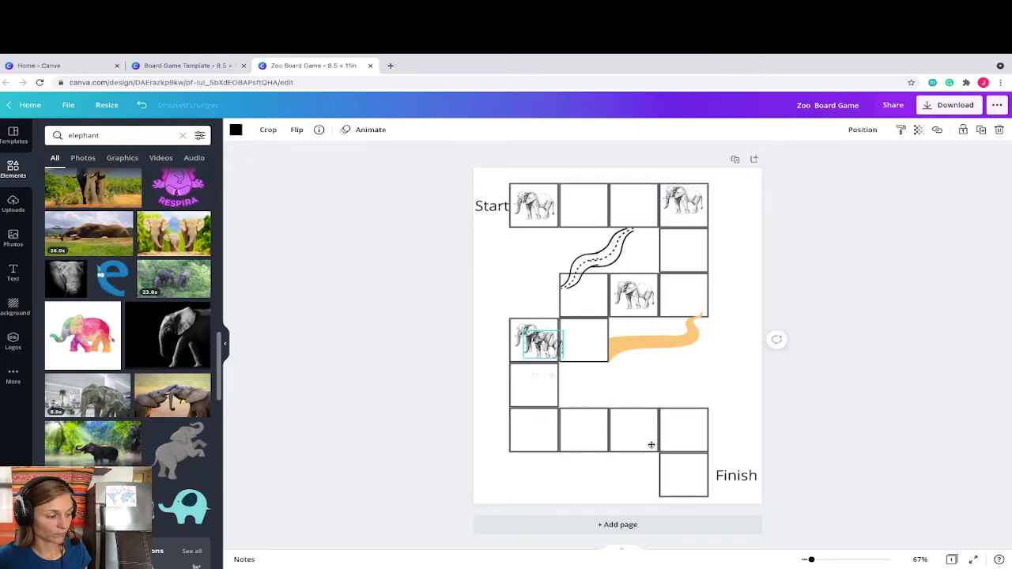
pyautogui.moveTo(653, 443); pyautogui.dragTo(640, 461)
# - Replace the elephant search with a search of the elements for "tiger"
pyautogui.click(114, 135)
pyautogui.moveTo(114, 135); pyautogui.dragTo(61, 136)
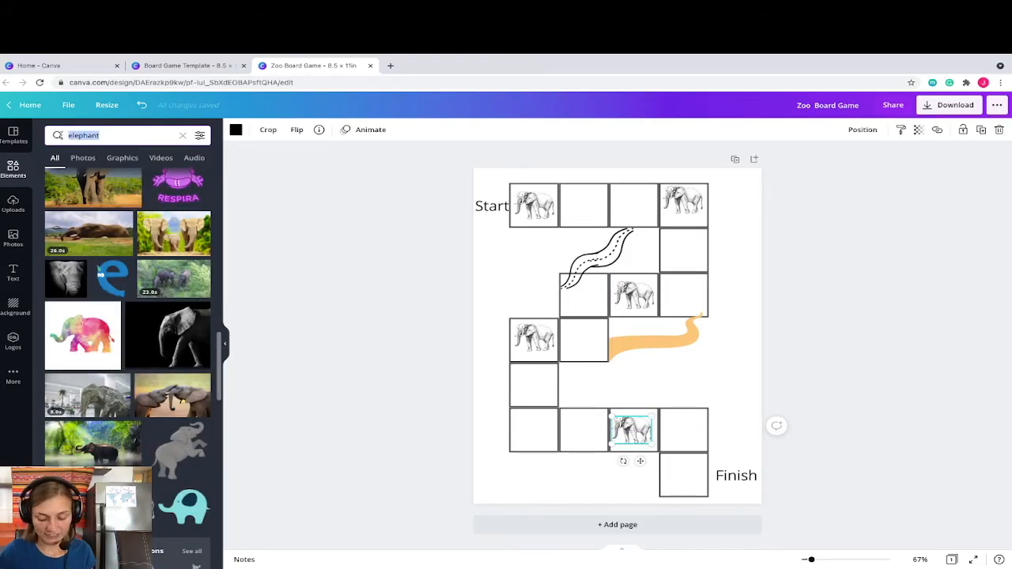
pyautogui.write('tiger')
pyautogui.press('Return')
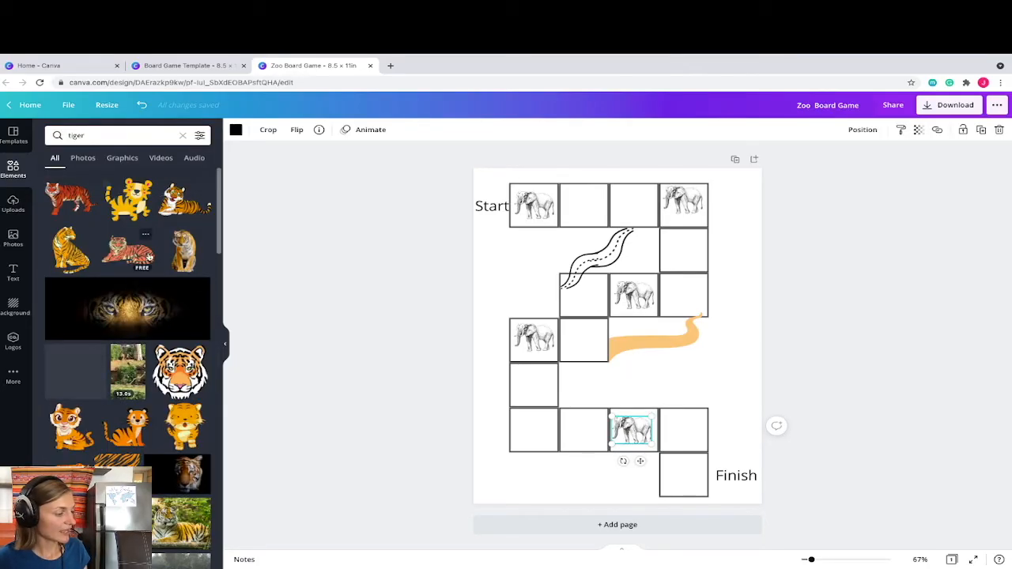
# - Add the standing tiger sketch at square size, with copies in the row-two square, the second squares of rows four and six, and the last square
pyautogui.scroll(-3, 152, 268)
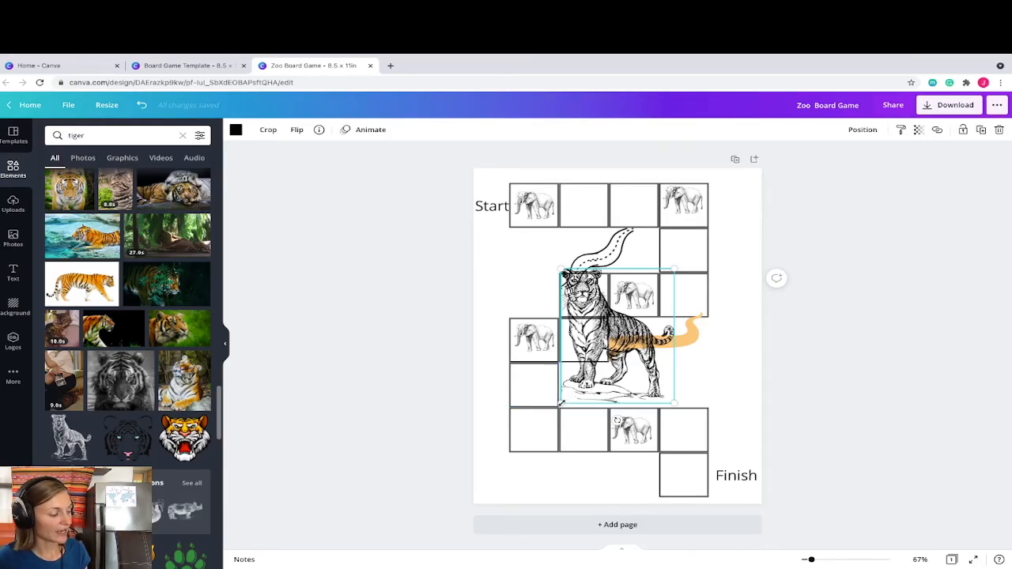
pyautogui.moveTo(561, 402); pyautogui.dragTo(685, 236)
pyautogui.moveTo(684, 247); pyautogui.dragTo(684, 261)
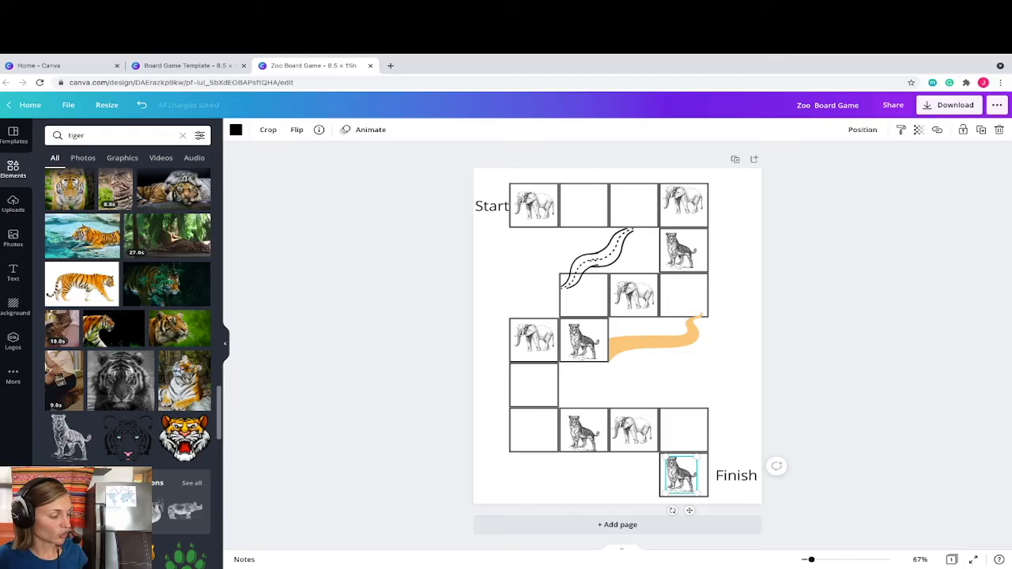
# - Add the giraffe sketch from the tiger's full recommendations at square size, with copies in top-row square two, row three's last square and row five
pyautogui.scroll(-2, 127, 316)
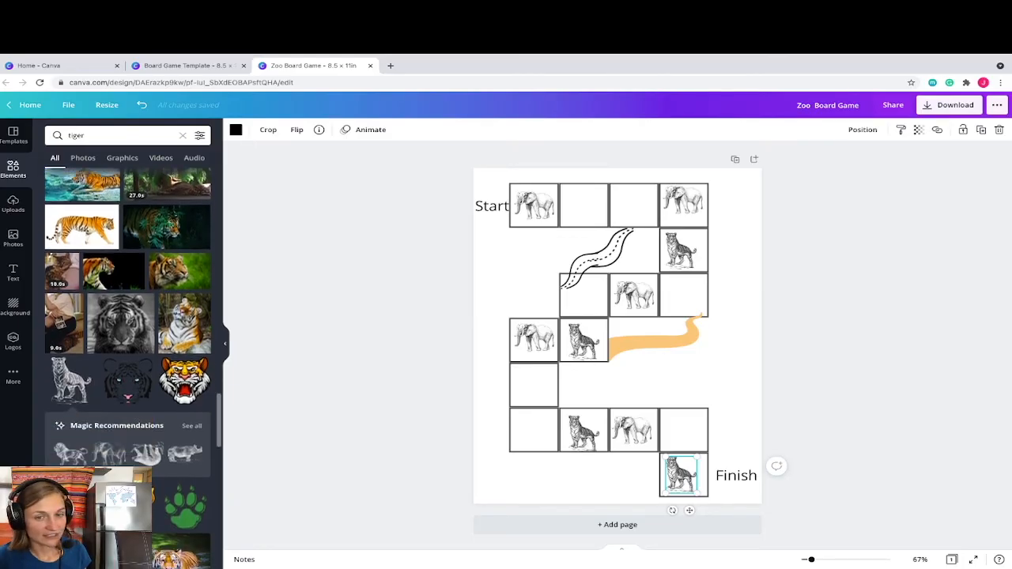
pyautogui.scroll(-1, 111, 361)
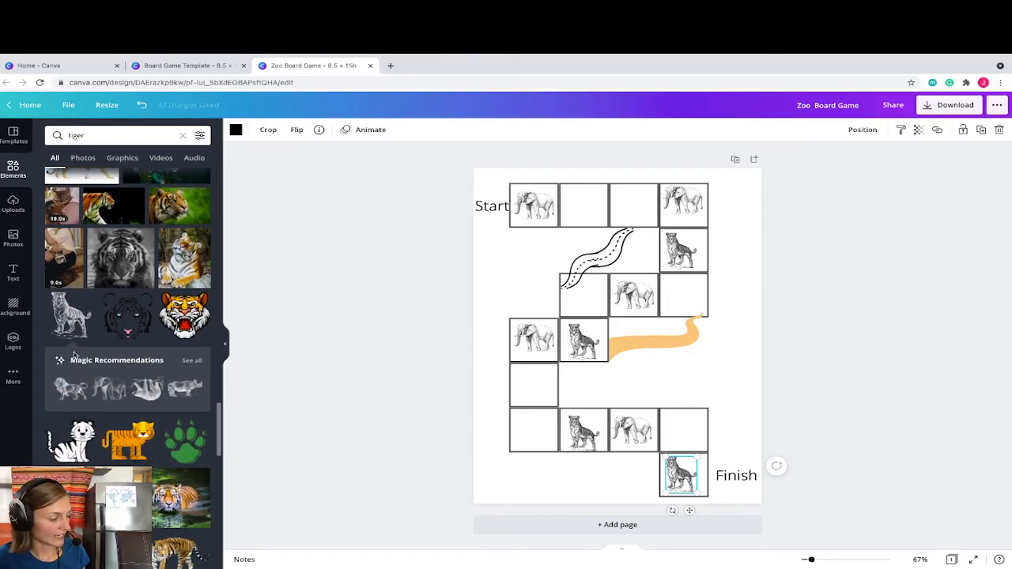
pyautogui.click(192, 361)
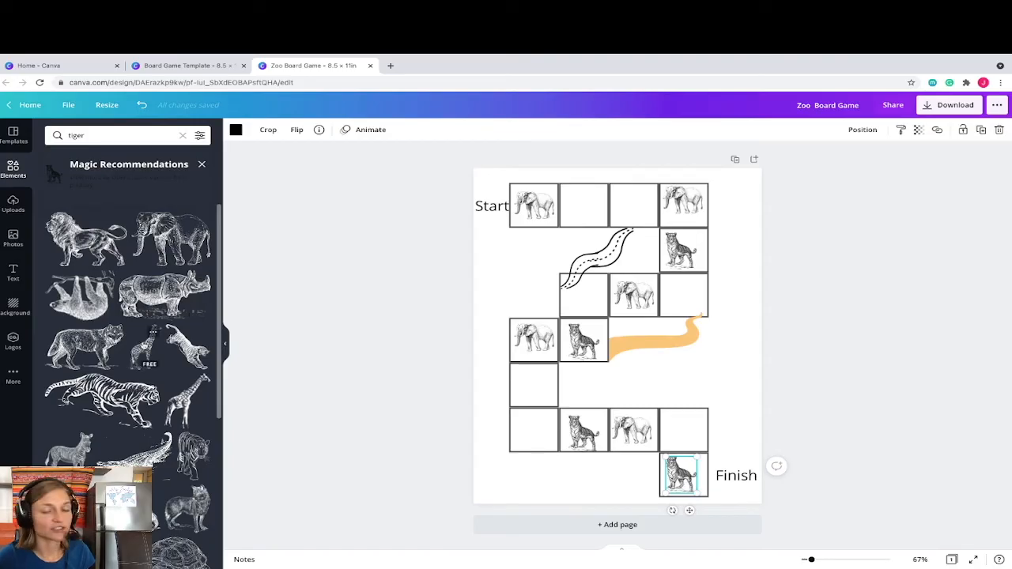
pyautogui.click(150, 336)
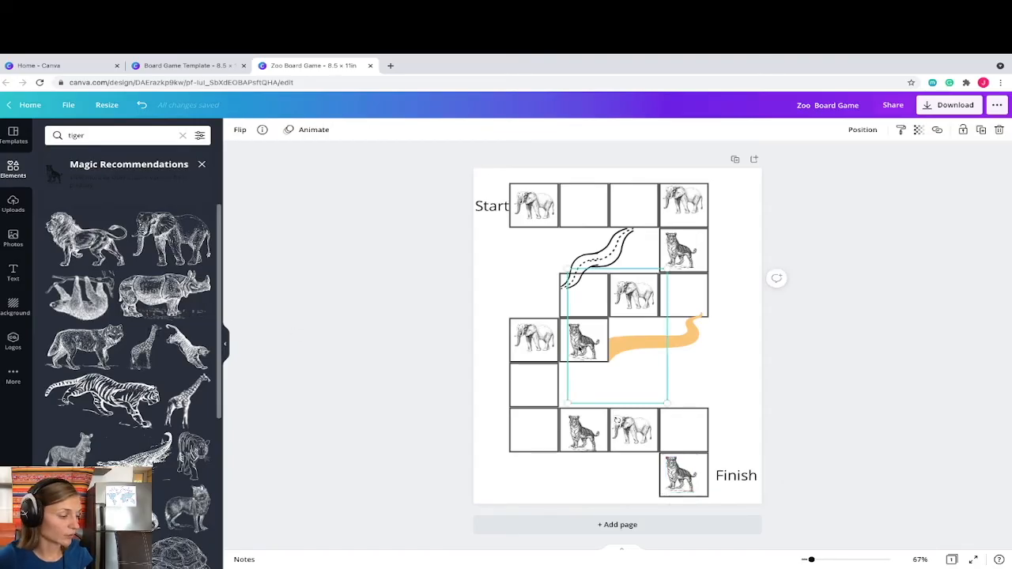
pyautogui.moveTo(667, 271); pyautogui.dragTo(601, 357)
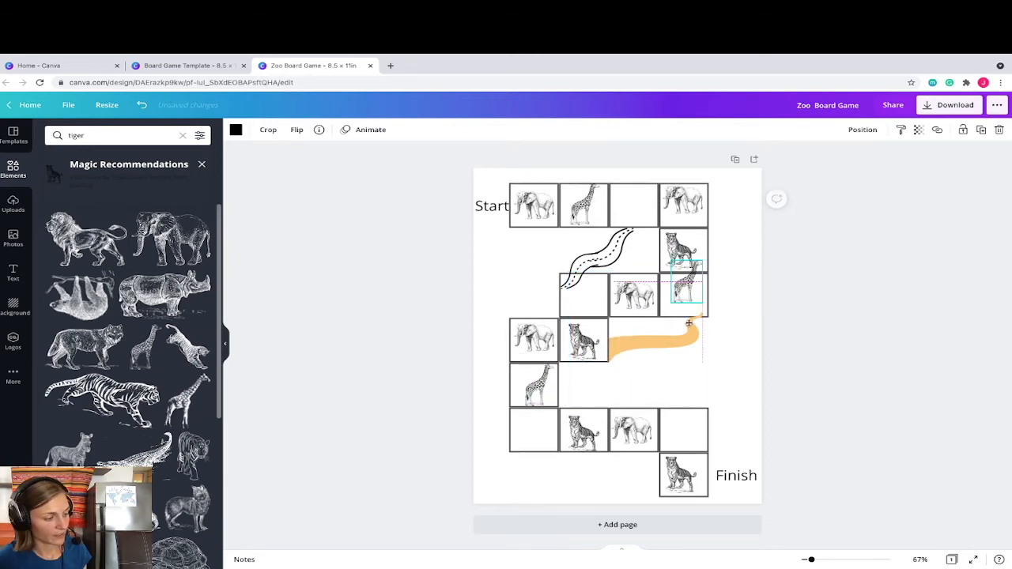
pyautogui.moveTo(689, 331); pyautogui.dragTo(691, 333)
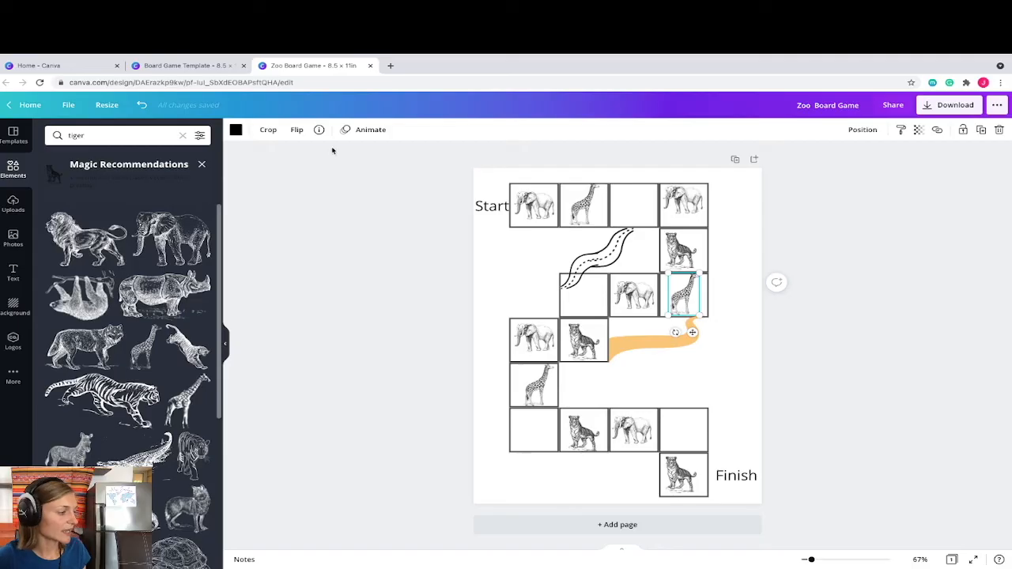
# - Flip the giraffe in the last square of the third row horizontally
pyautogui.click(295, 131)
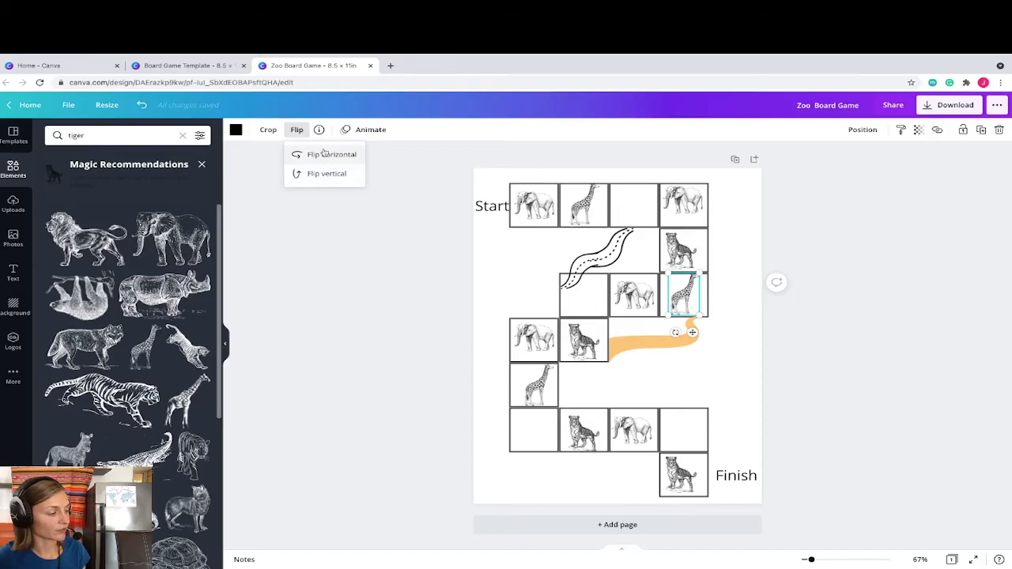
pyautogui.click(319, 155)
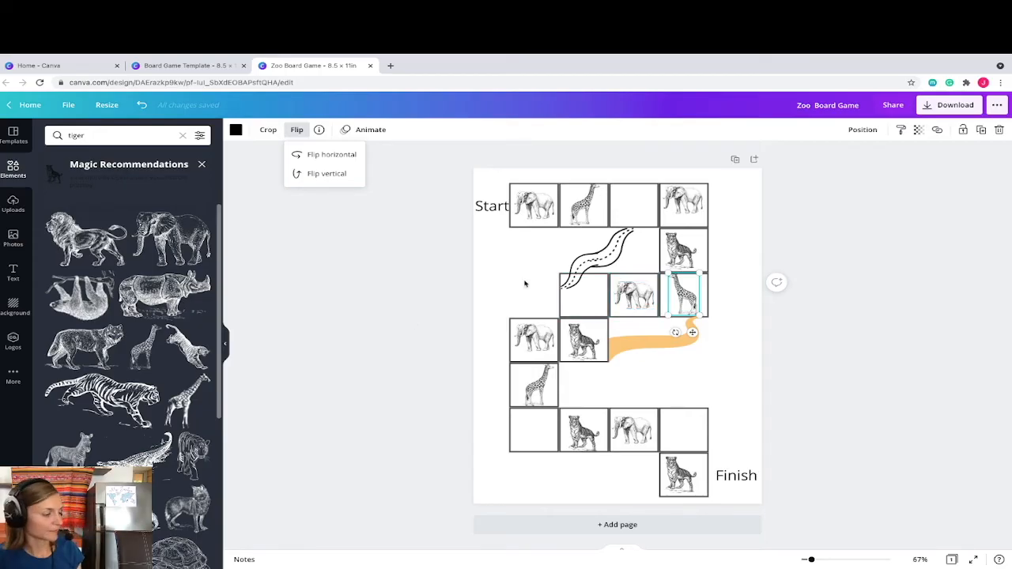
pyautogui.click(524, 283)
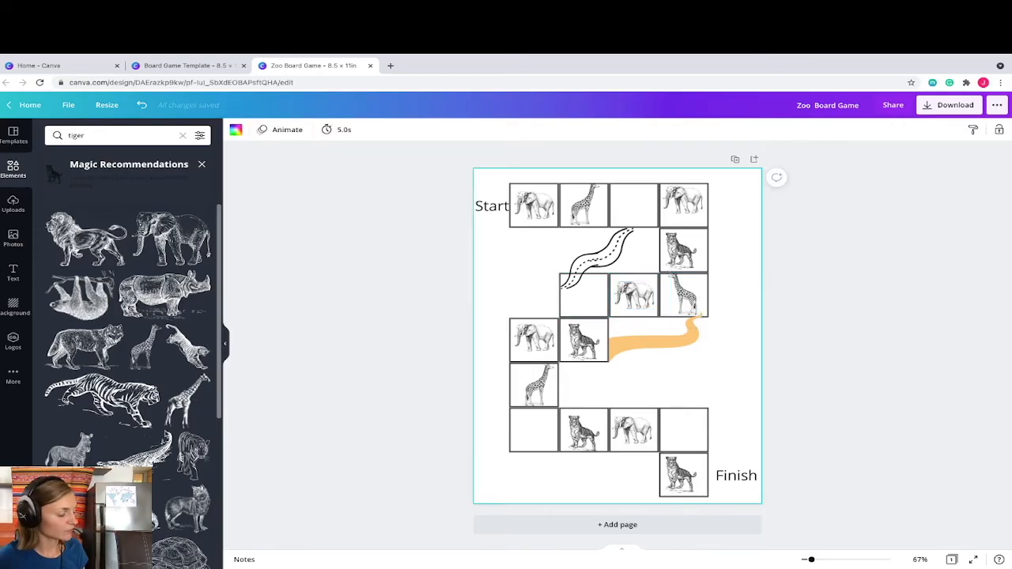
# - Add the walking lion sketch, shrink it to fit a square, and place it in the third square of the top row
pyautogui.click(80, 238)
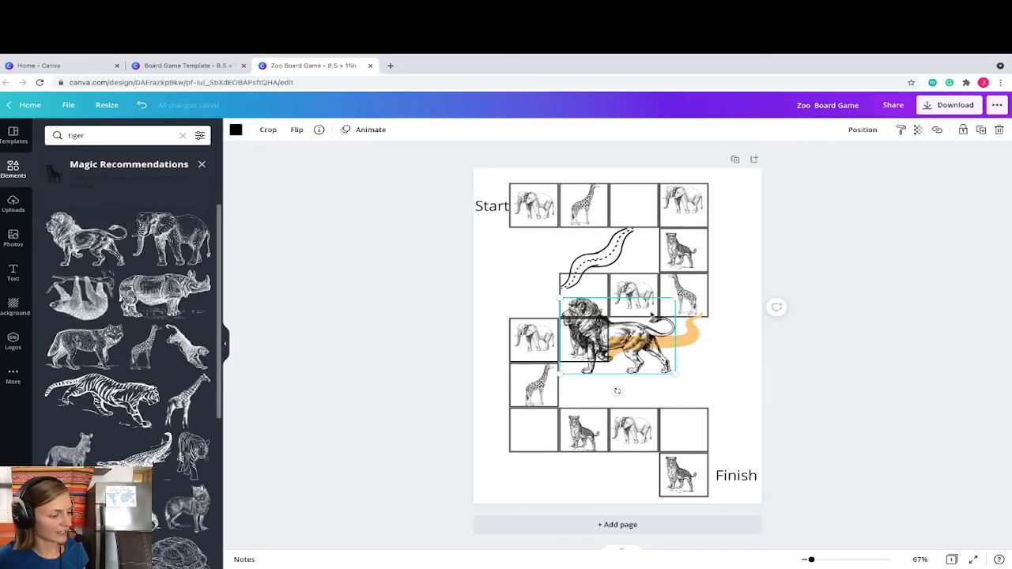
pyautogui.moveTo(654, 312); pyautogui.dragTo(605, 344)
pyautogui.moveTo(633, 215); pyautogui.dragTo(633, 212)
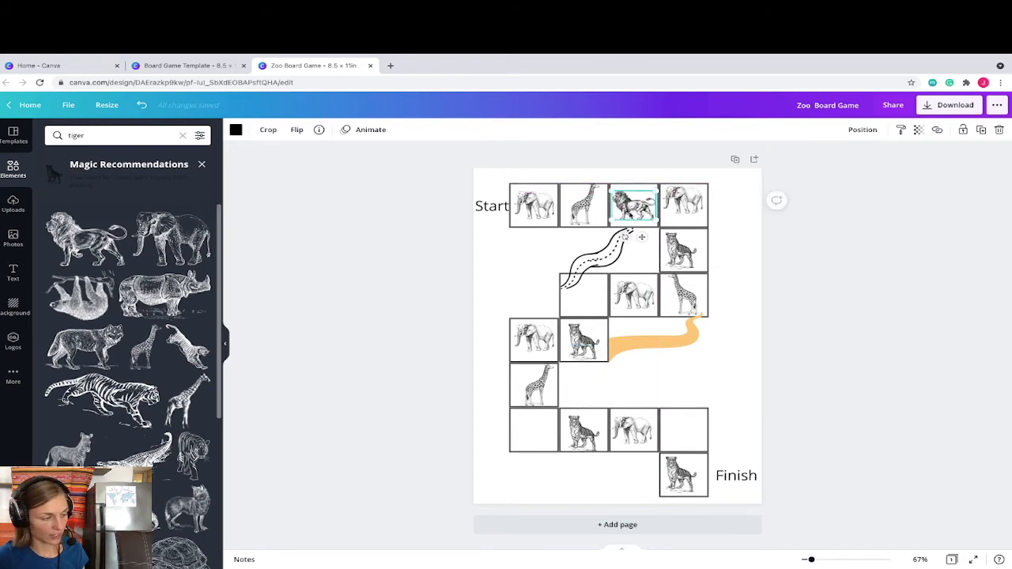
# - Place a copy of the lion in the first square of the third row and flip it horizontally
pyautogui.moveTo(644, 214); pyautogui.dragTo(587, 301)
pyautogui.click(297, 130)
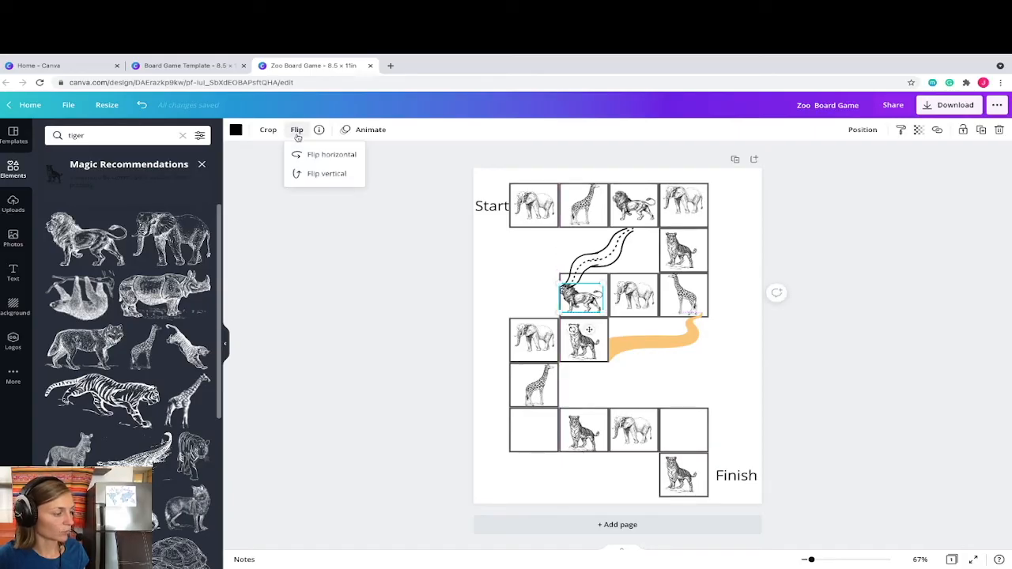
pyautogui.click(310, 154)
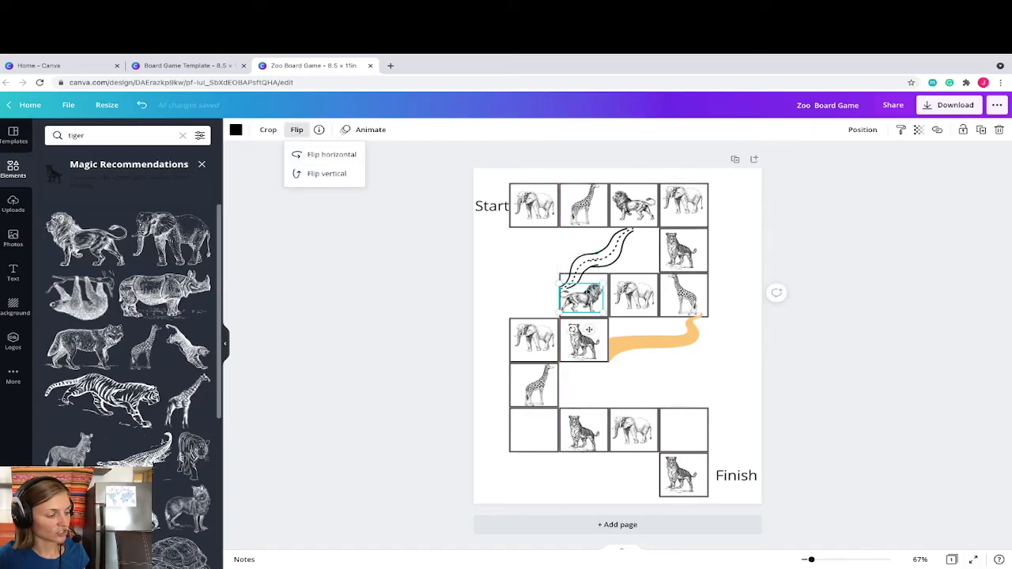
# - Place copies of the flipped lion in the first and last squares of the sixth row
pyautogui.click(587, 291)
pyautogui.press('super+v')
pyautogui.moveTo(590, 300); pyautogui.dragTo(534, 425)
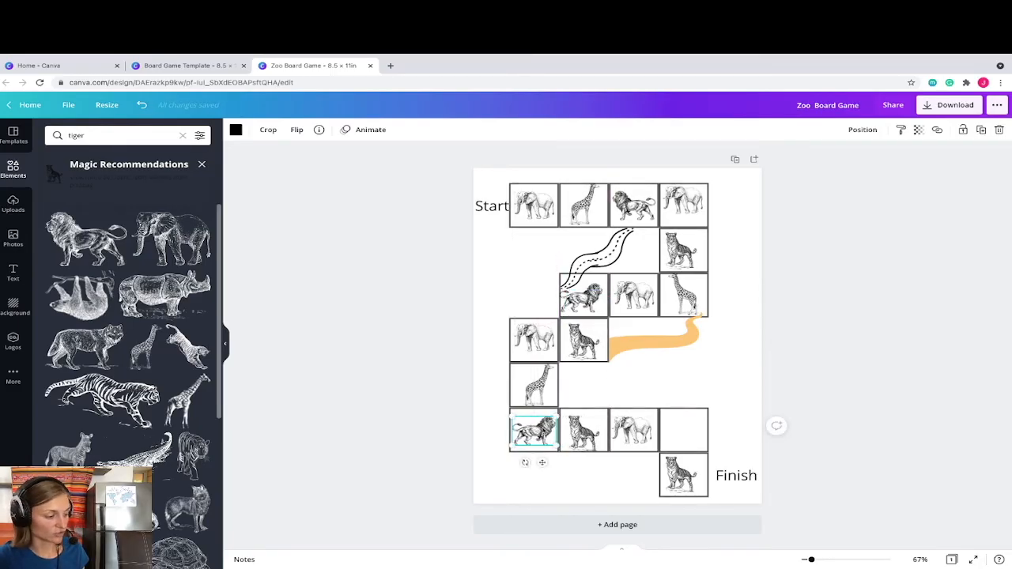
pyautogui.moveTo(543, 462); pyautogui.dragTo(691, 460)
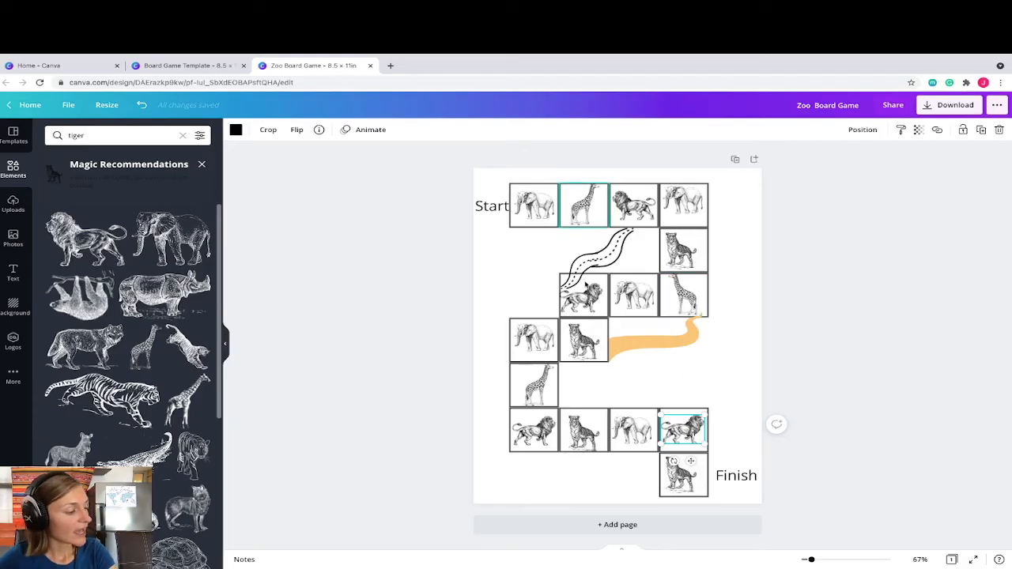
# - Undo the last change and recolor the orange winding road beside the fourth row medium gray
pyautogui.click(140, 107)
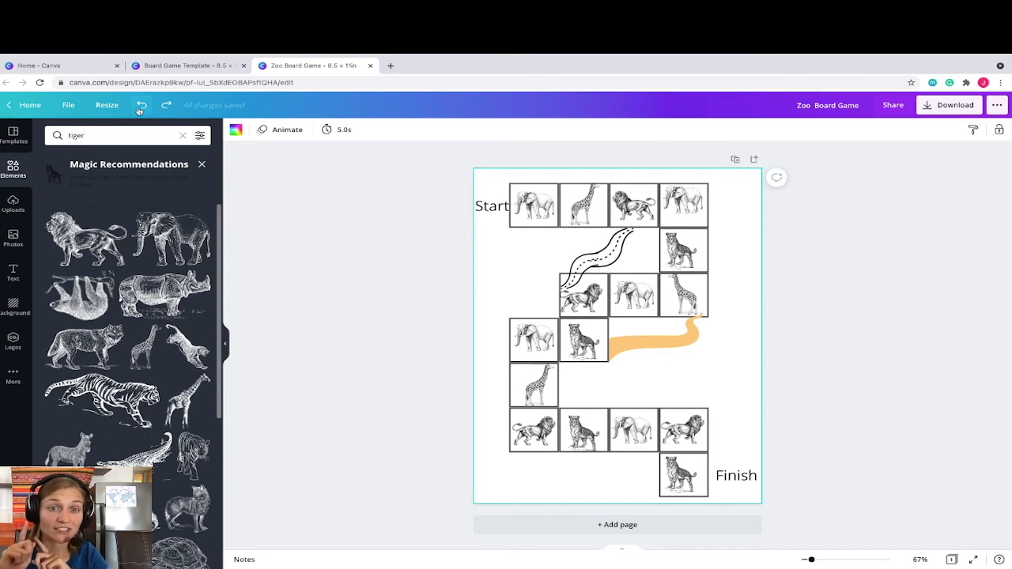
pyautogui.click(655, 346)
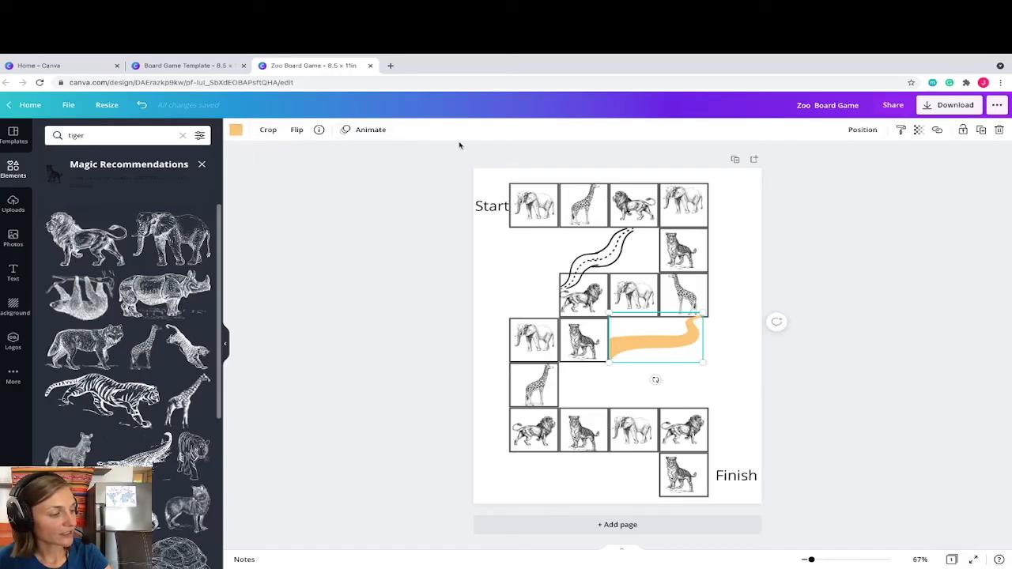
pyautogui.click(236, 131)
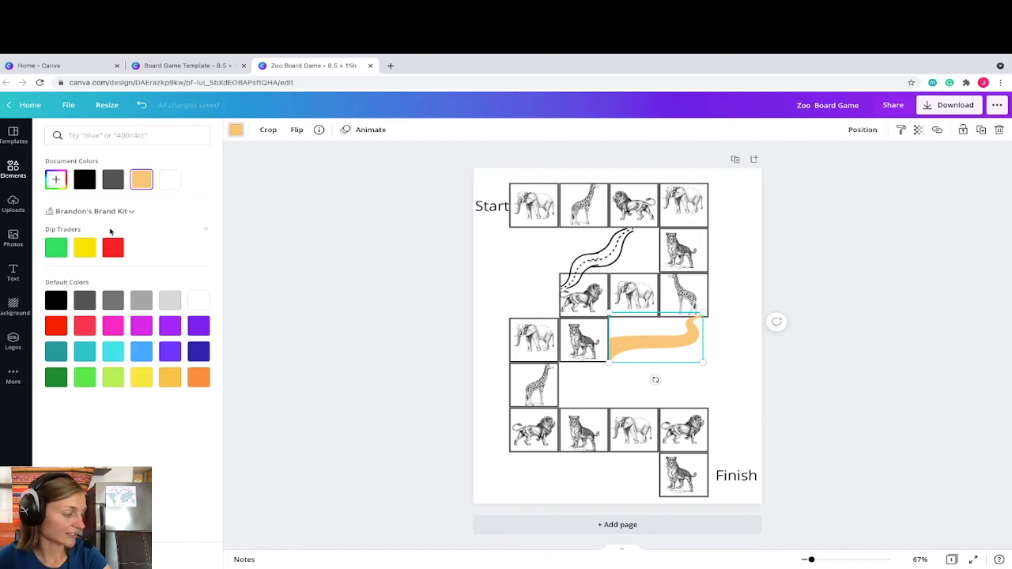
pyautogui.click(113, 302)
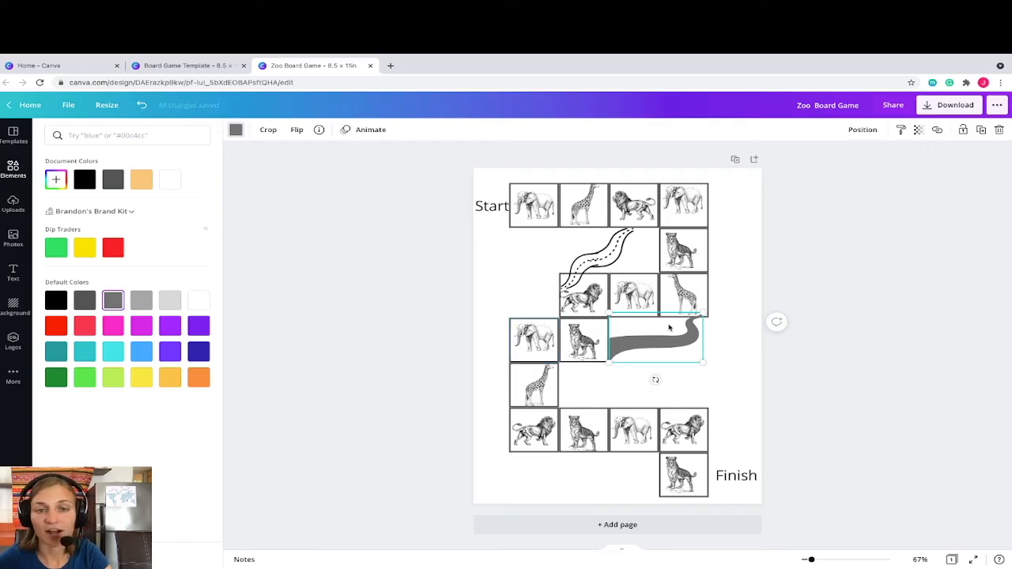
pyautogui.click(744, 374)
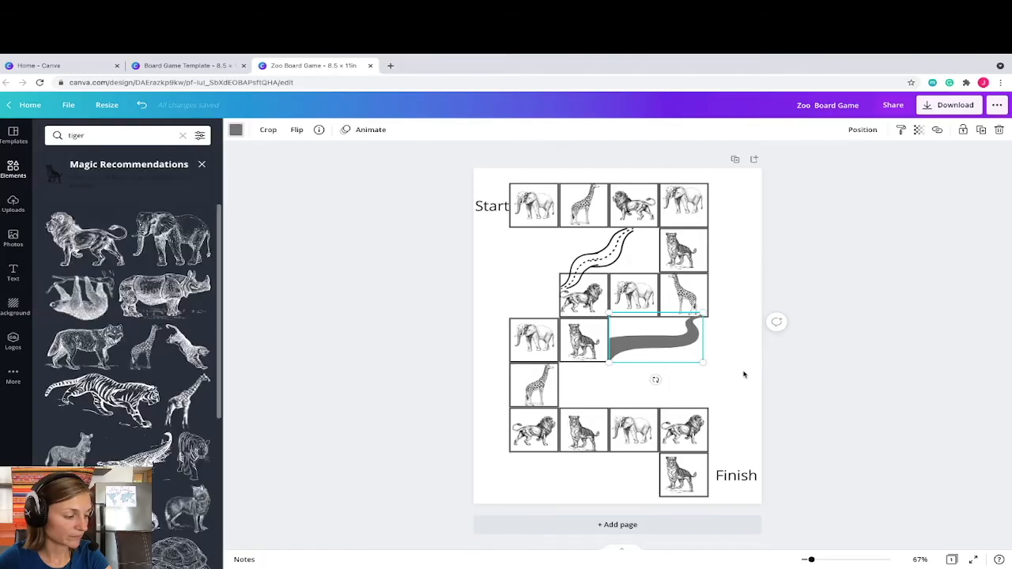
pyautogui.click(744, 374)
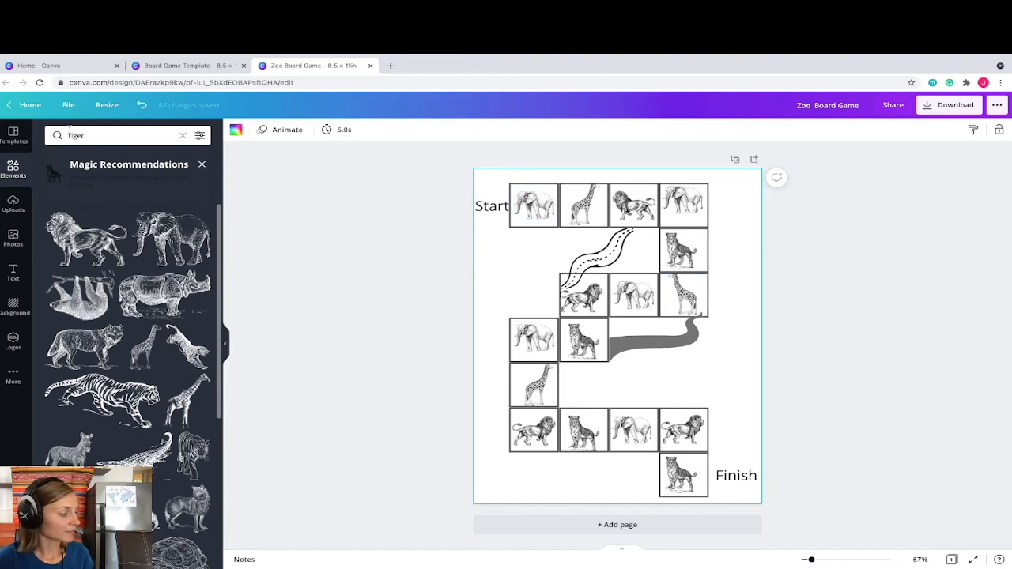
# - Search the elements for "safari car" and "safari truck" and look through the results for a suitable vehicle graphic
pyautogui.doubleClick(83, 135)
pyautogui.write('safari car')
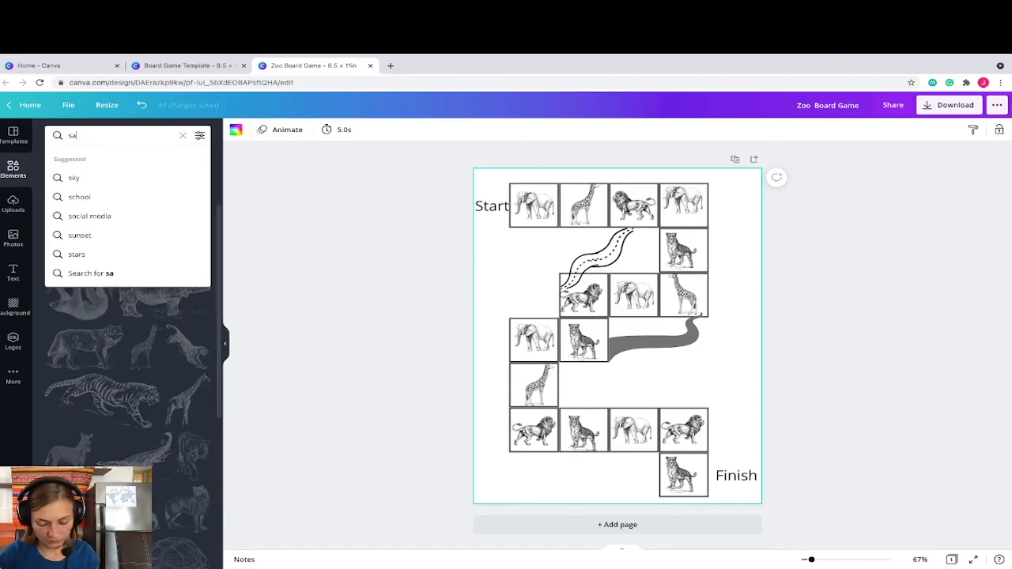
pyautogui.press('Return')
pyautogui.press('BackSpace')
pyautogui.press('BackSpace')
pyautogui.press('BackSpace')
pyautogui.write('truck')
pyautogui.press('Return')
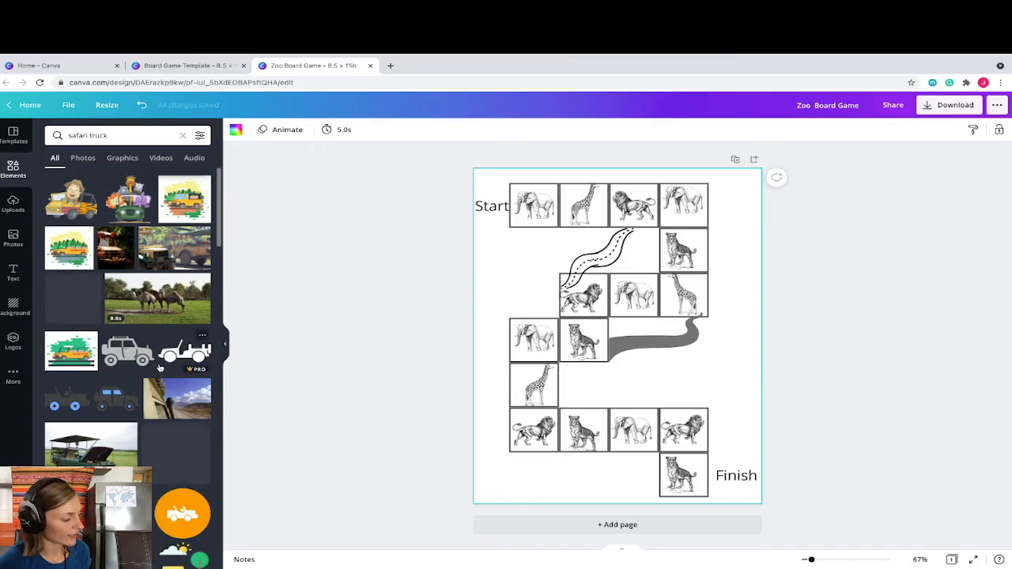
pyautogui.scroll(-1, 163, 380)
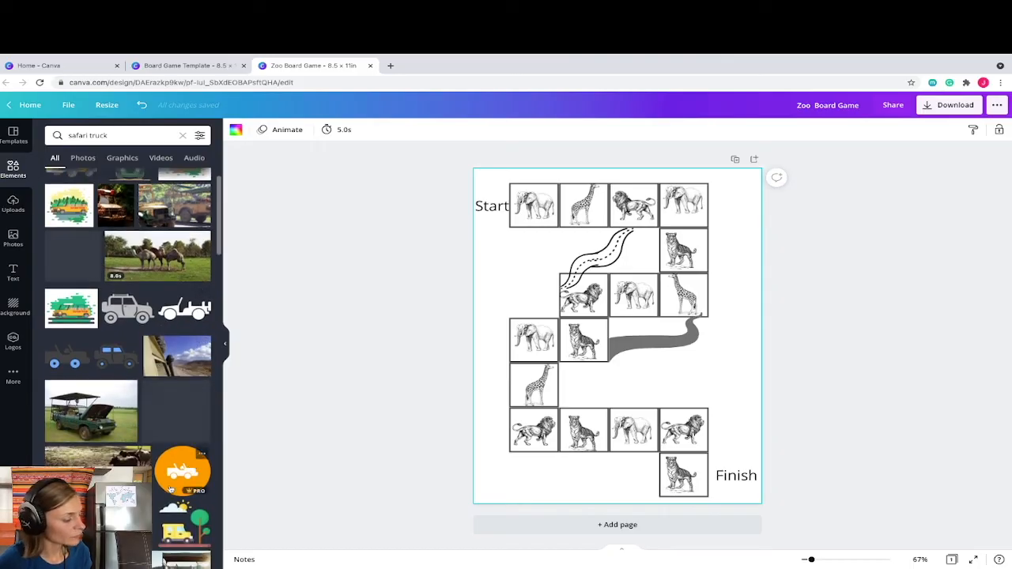
pyautogui.scroll(-2, 192, 466)
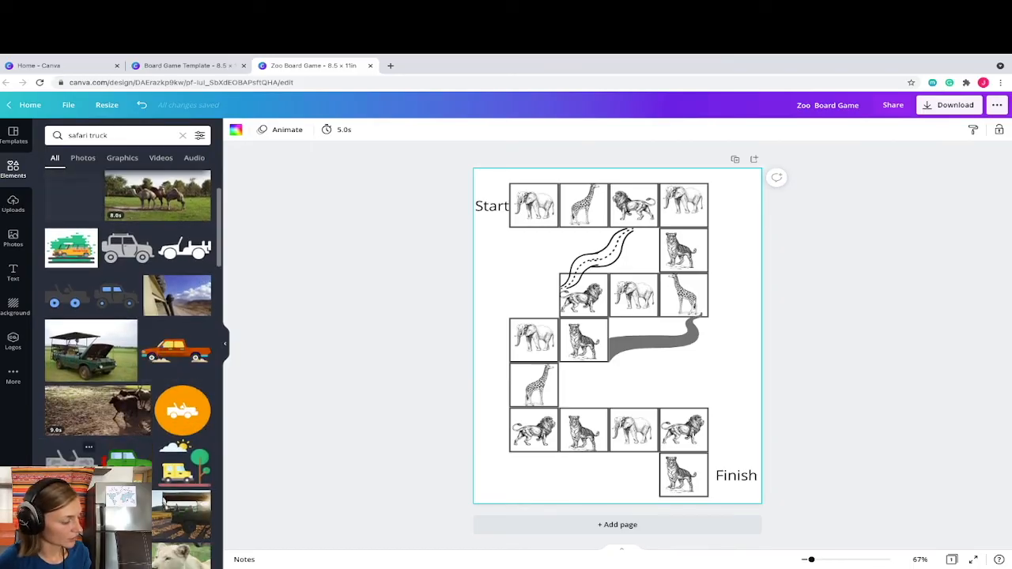
pyautogui.scroll(-1, 119, 454)
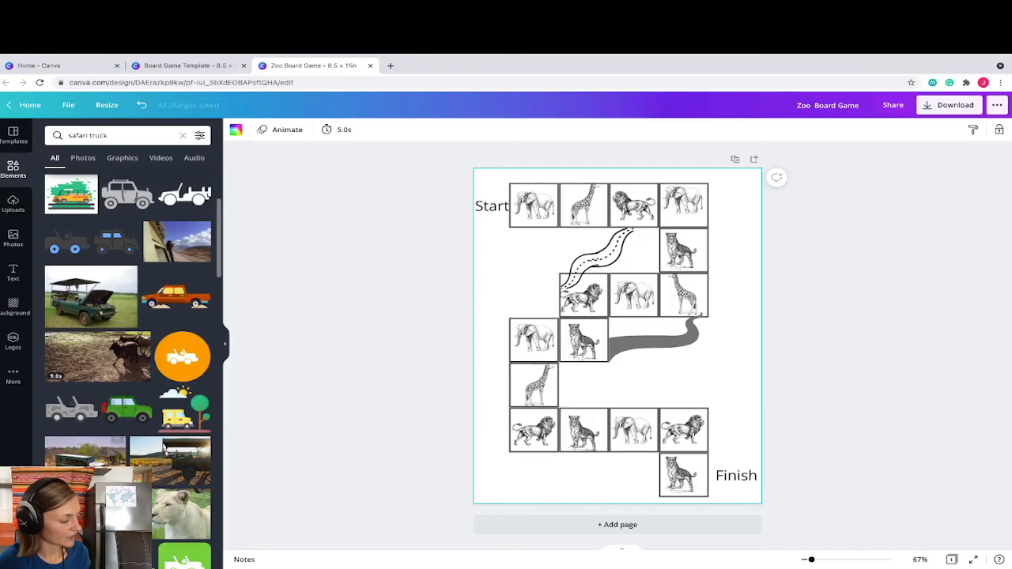
pyautogui.scroll(-2, 117, 447)
pyautogui.scroll(-5, 91, 420)
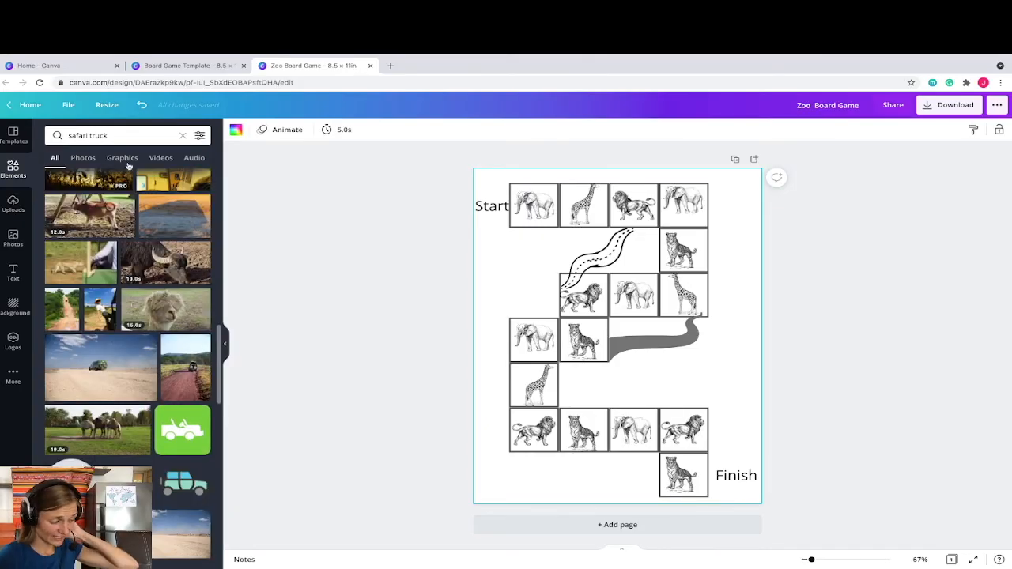
# - Search the elements for "jeep" and add the black-and-white side-view SUV graphic to the page
pyautogui.click(70, 135)
pyautogui.write('jepp')
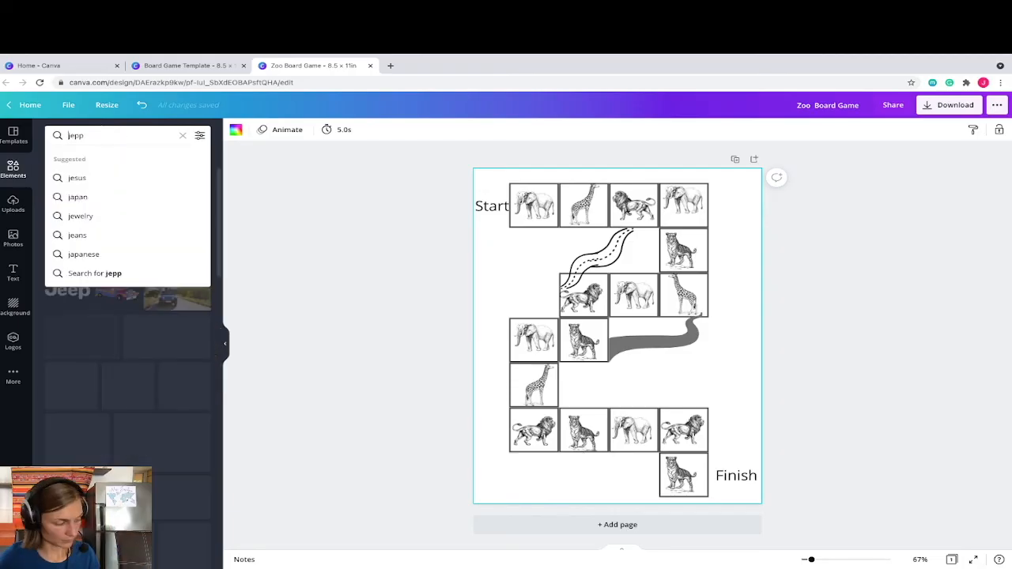
pyautogui.write('e')
pyautogui.click(97, 262)
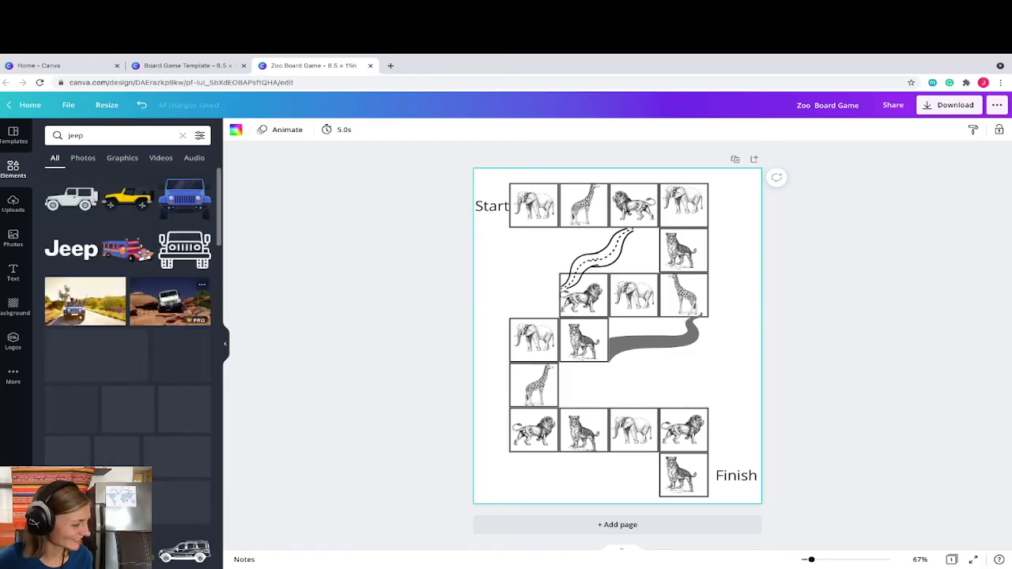
pyautogui.scroll(-1, 189, 498)
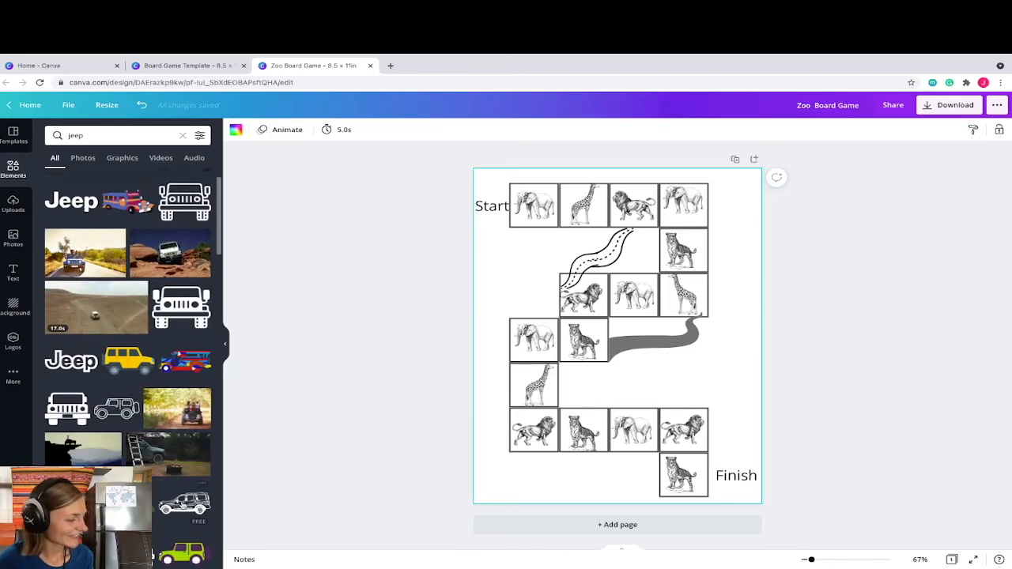
pyautogui.click(182, 504)
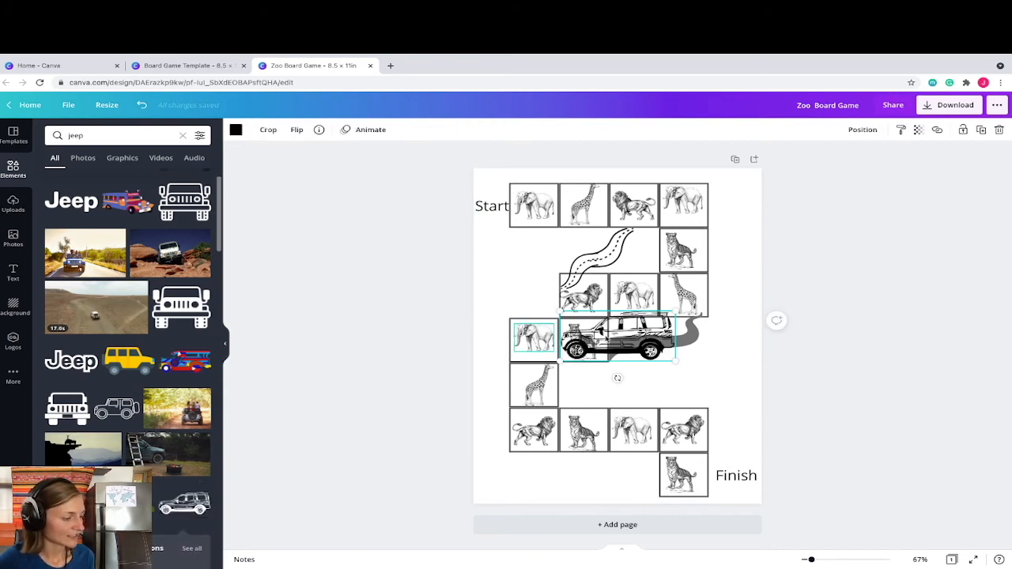
# - Place the SUV below the Start label, flip it horizontally, and shrink it to about half its size
pyautogui.moveTo(620, 341); pyautogui.dragTo(533, 255)
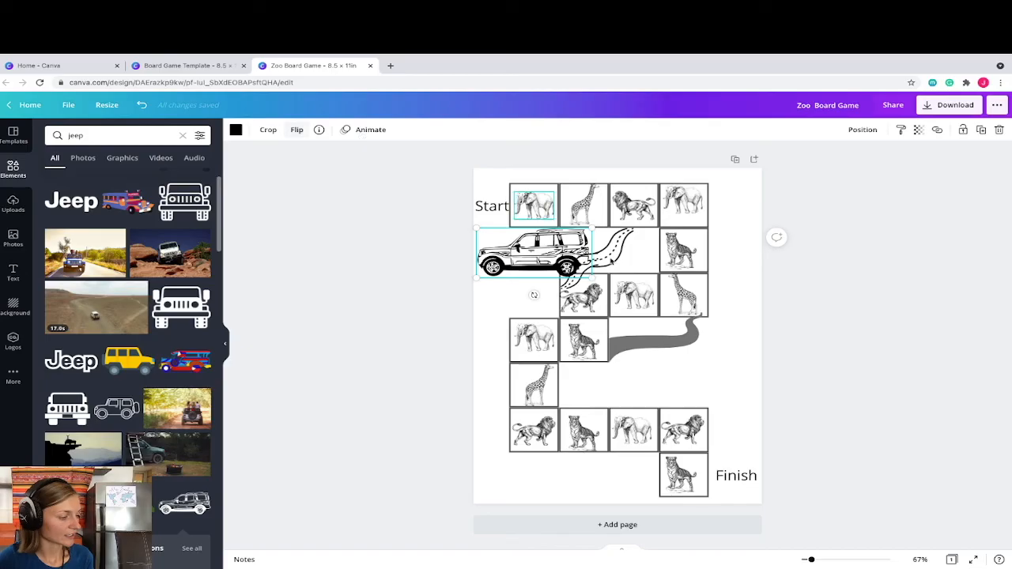
pyautogui.click(298, 131)
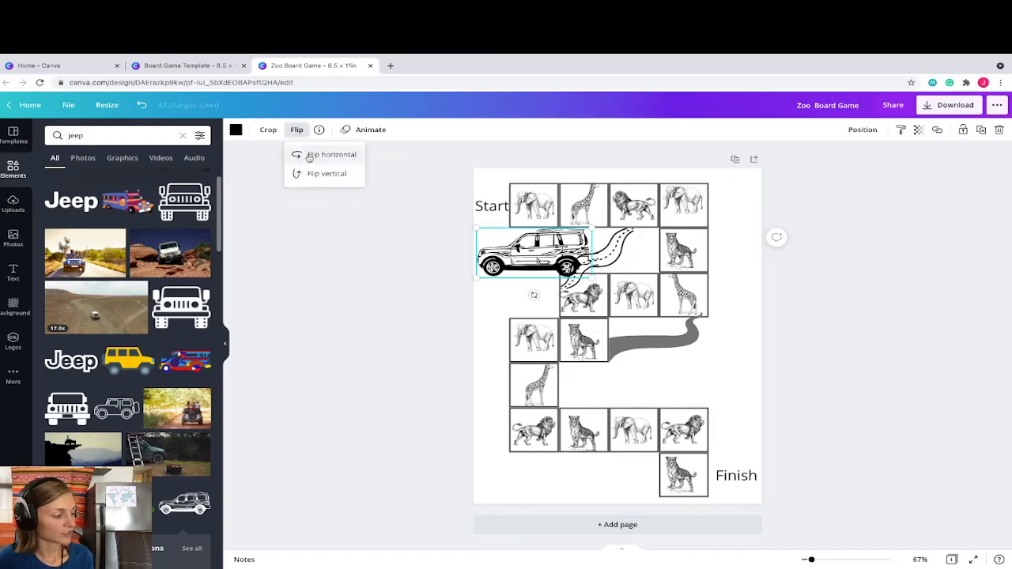
pyautogui.click(310, 155)
pyautogui.moveTo(592, 228); pyautogui.dragTo(507, 242)
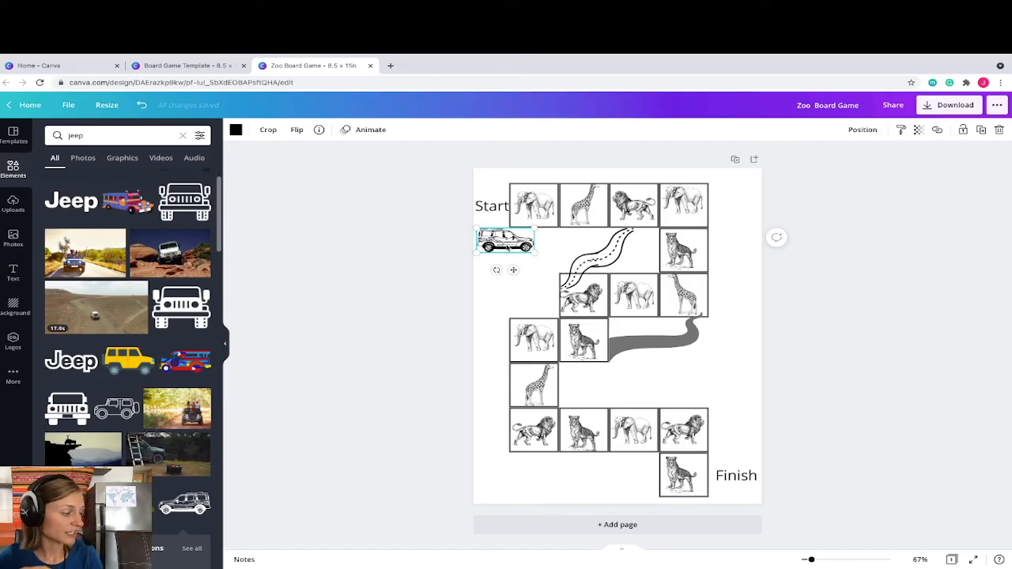
# - Search the elements for "compass", add the solid round black compass, and place it shrunken in the blank space above Finish
pyautogui.click(103, 139)
pyautogui.click(79, 137)
pyautogui.doubleClick(78, 137)
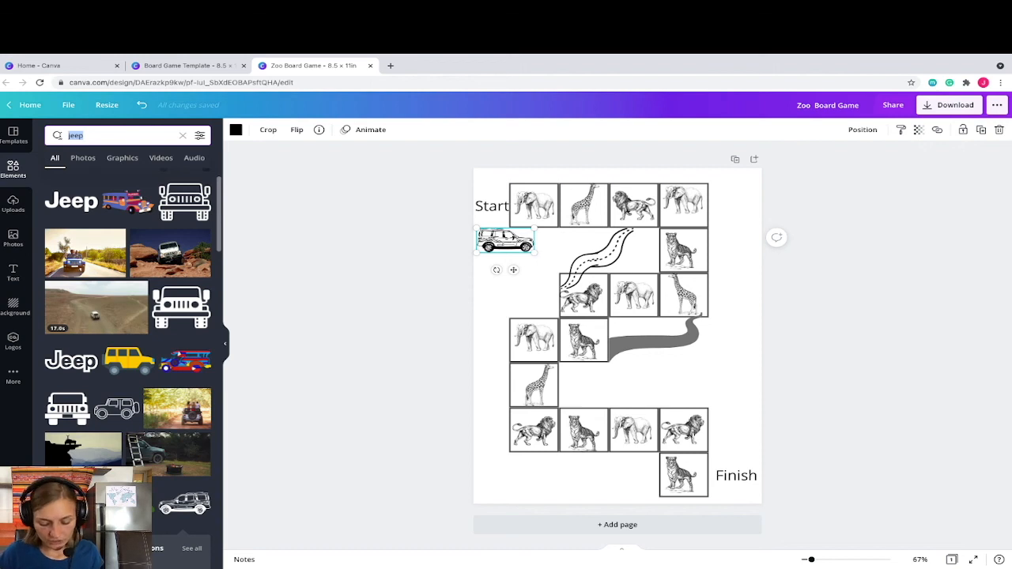
pyautogui.write('compass')
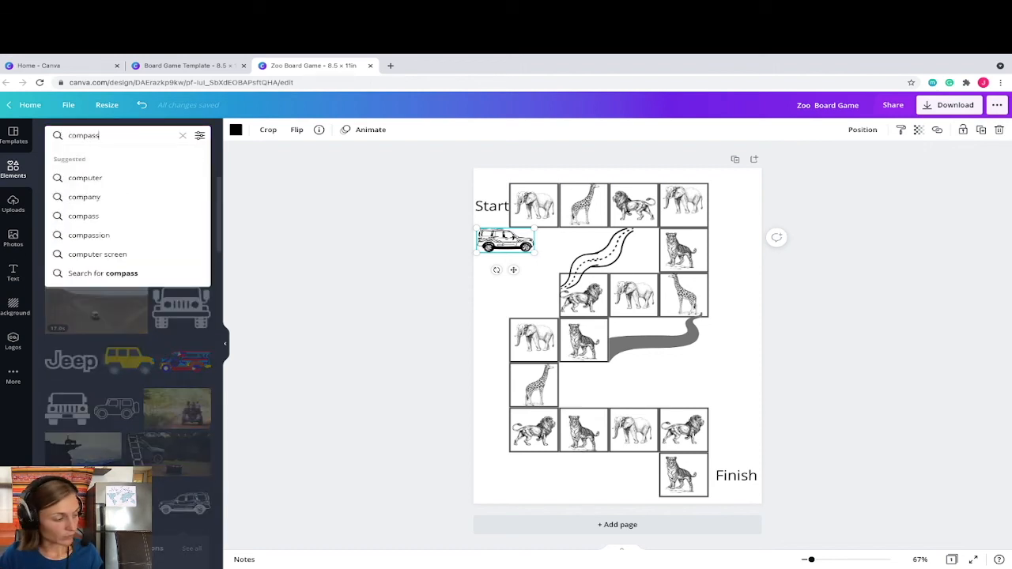
pyautogui.press('Return')
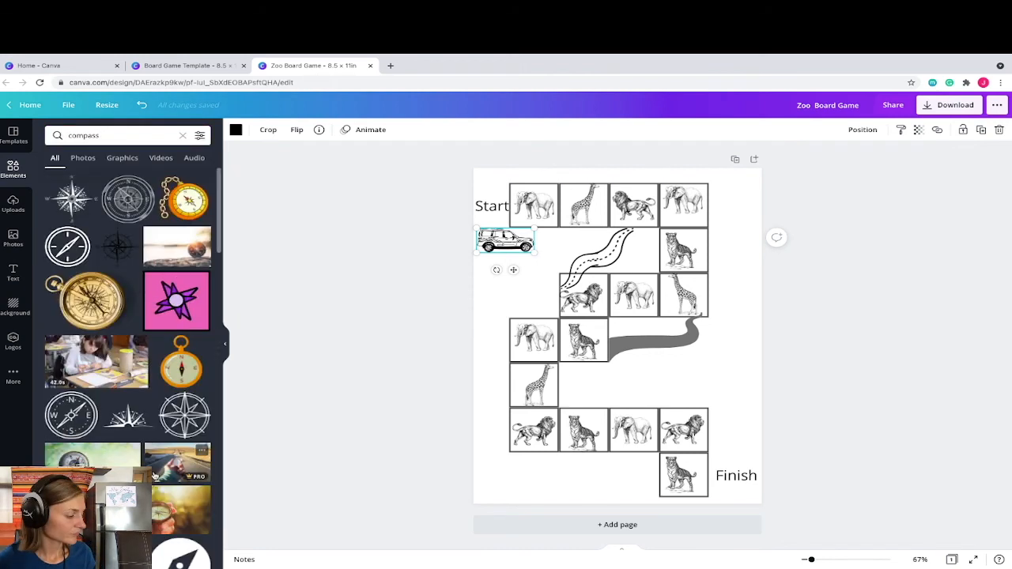
pyautogui.click(178, 517)
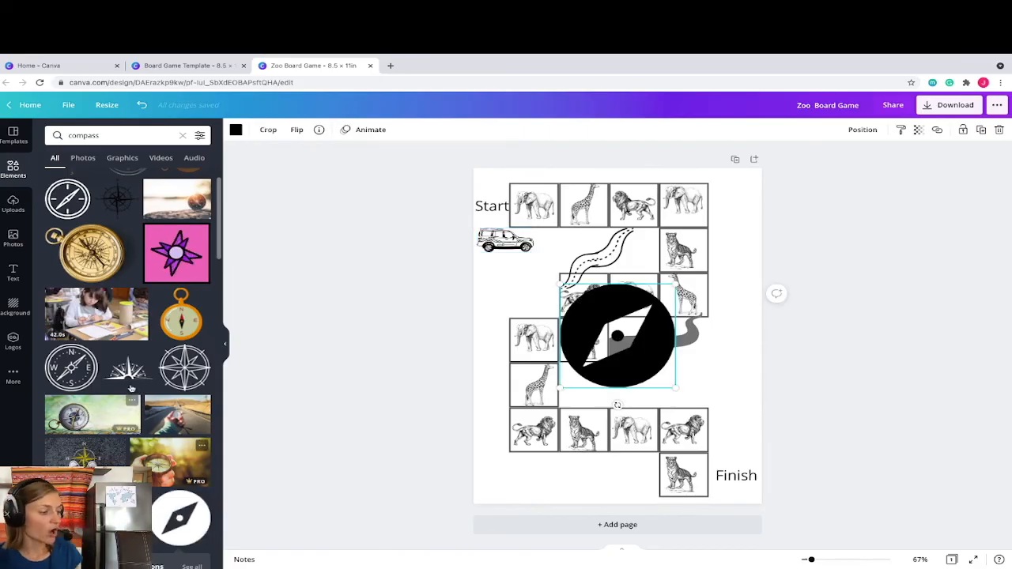
pyautogui.moveTo(560, 284); pyautogui.dragTo(725, 371)
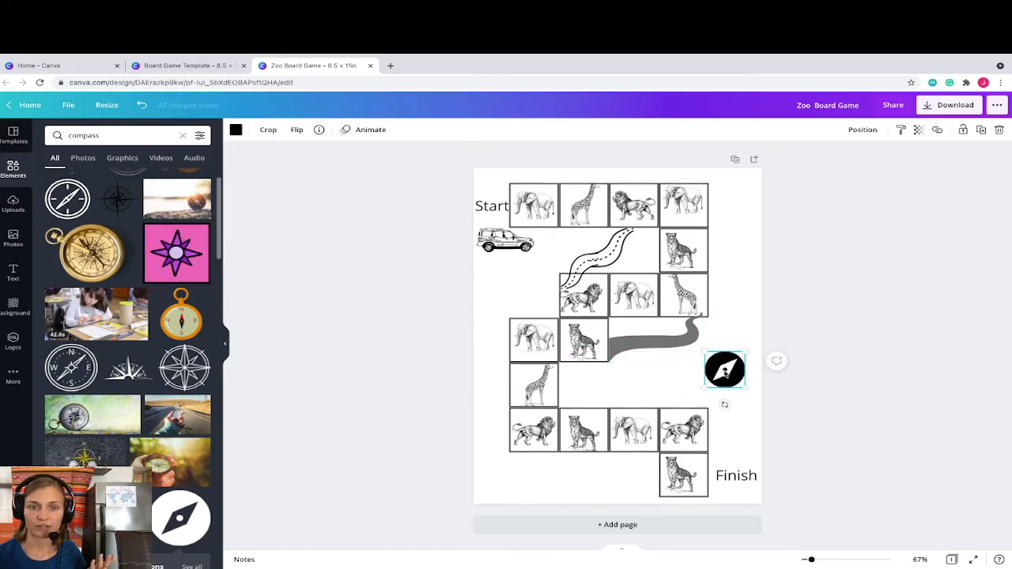